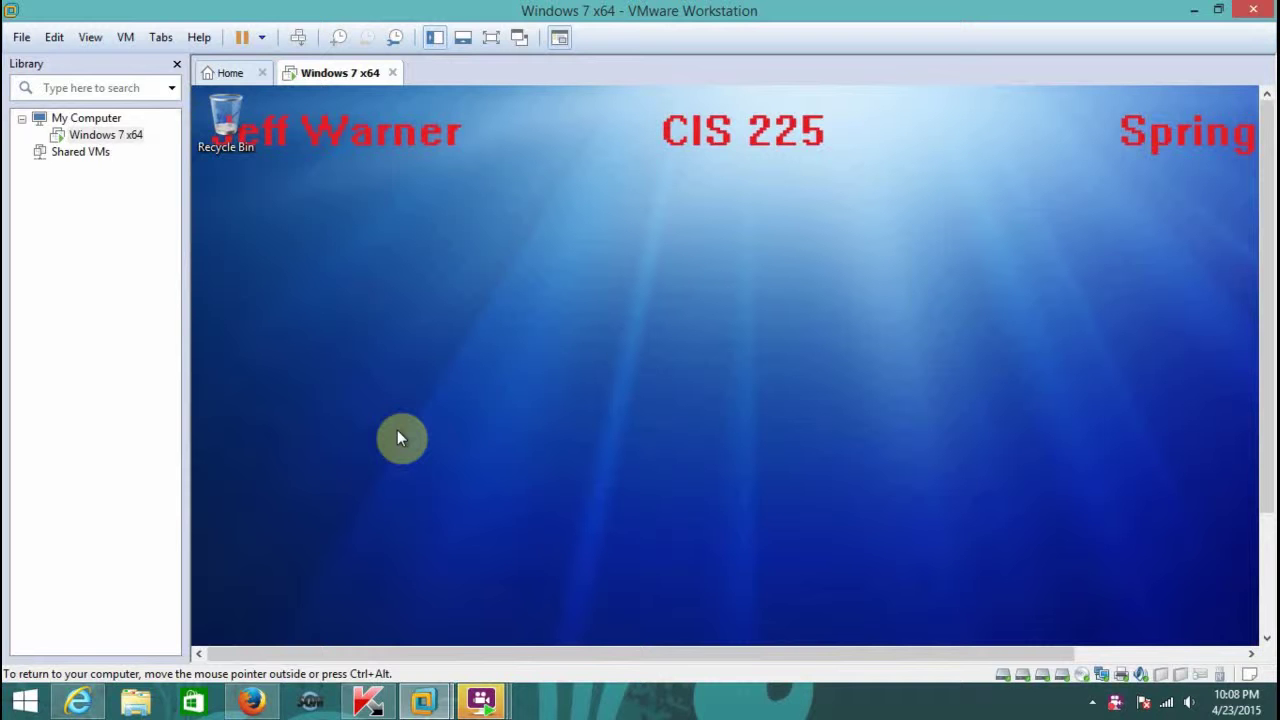
Show the Windows 7 x64 virtual machine in full screen and open its Computer window.
key("ctrl+alt")
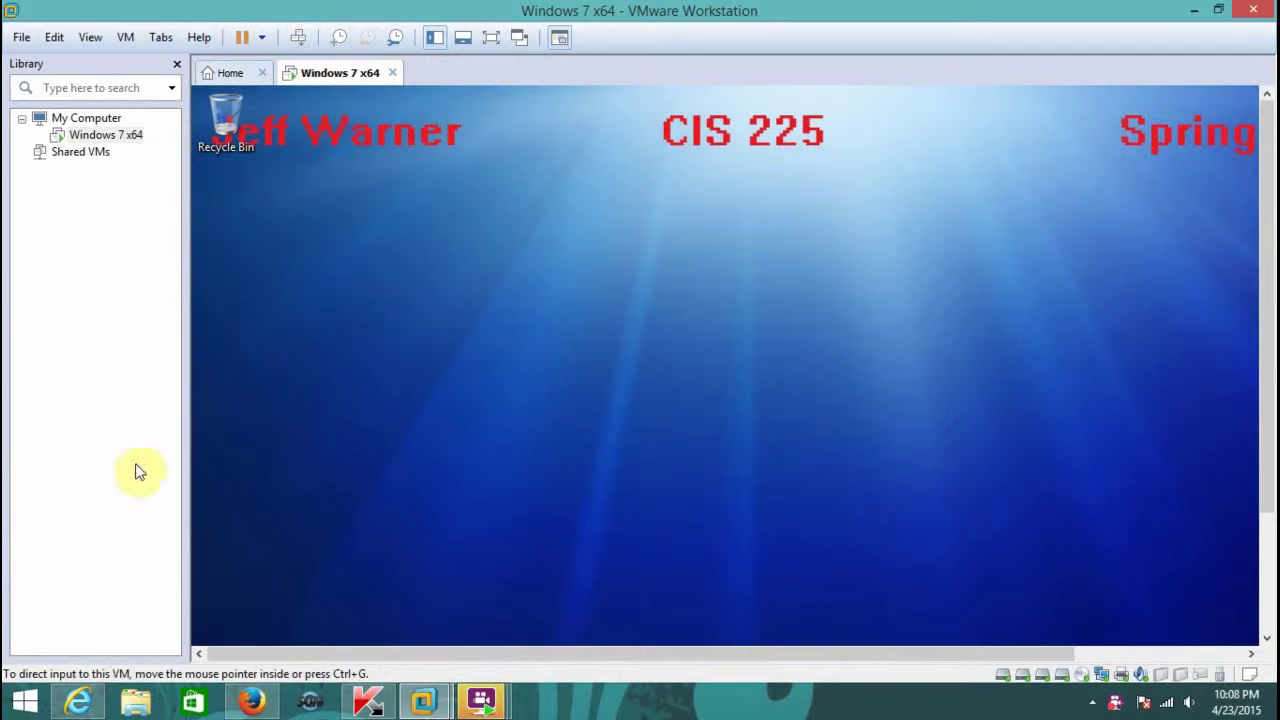
left_click(491, 37)
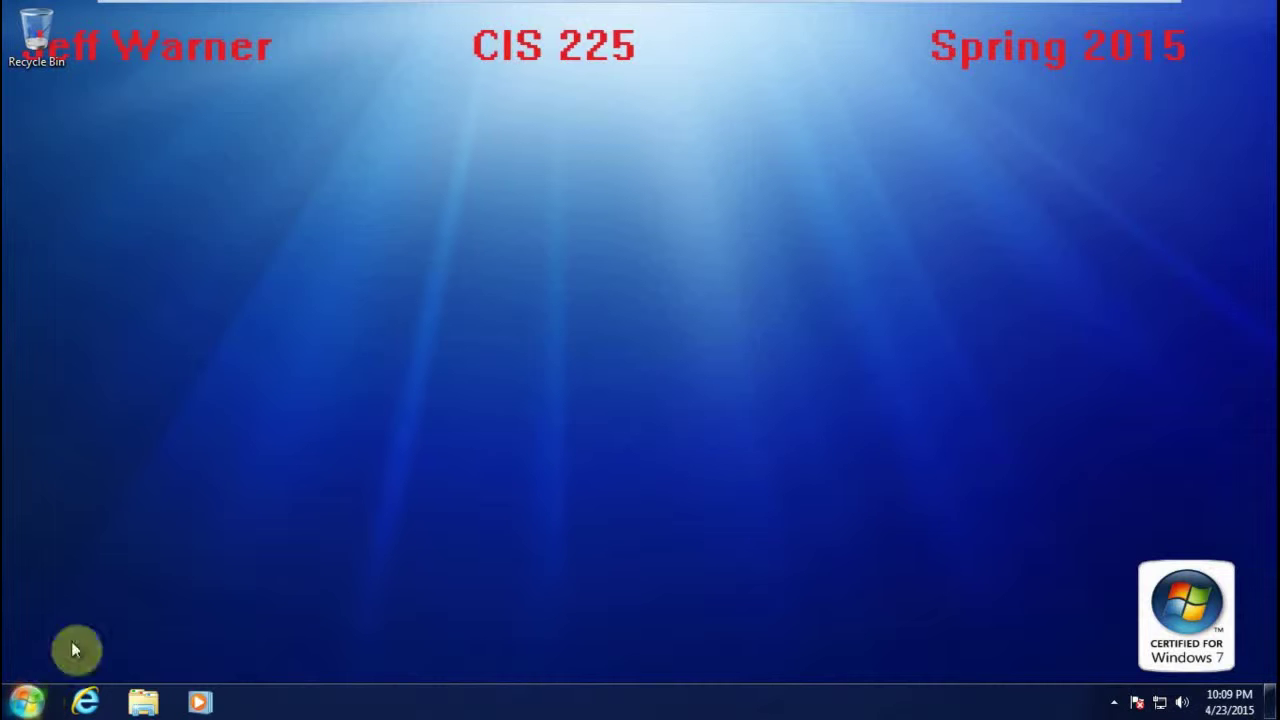
left_click(30, 702)
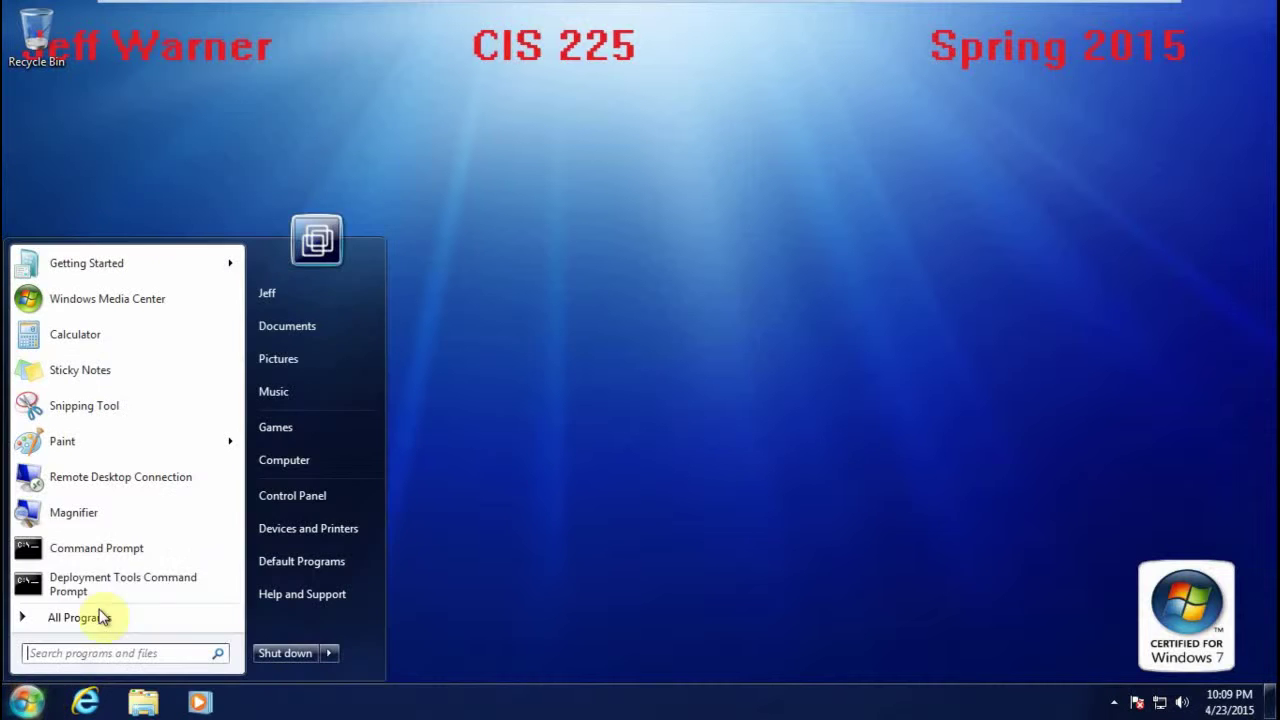
left_click(298, 466)
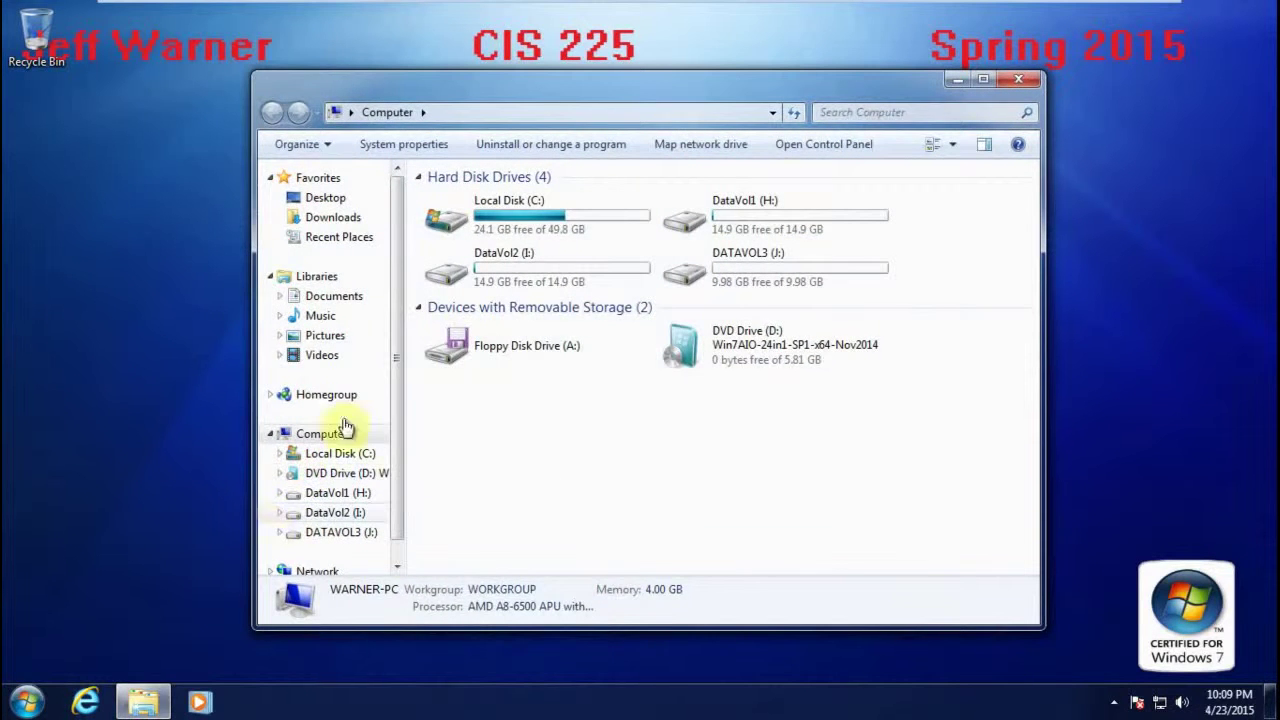
Browse on Local Disk (C:) to the Public Documents folder under Users\Public.
left_click(510, 203)
double_click(510, 203)
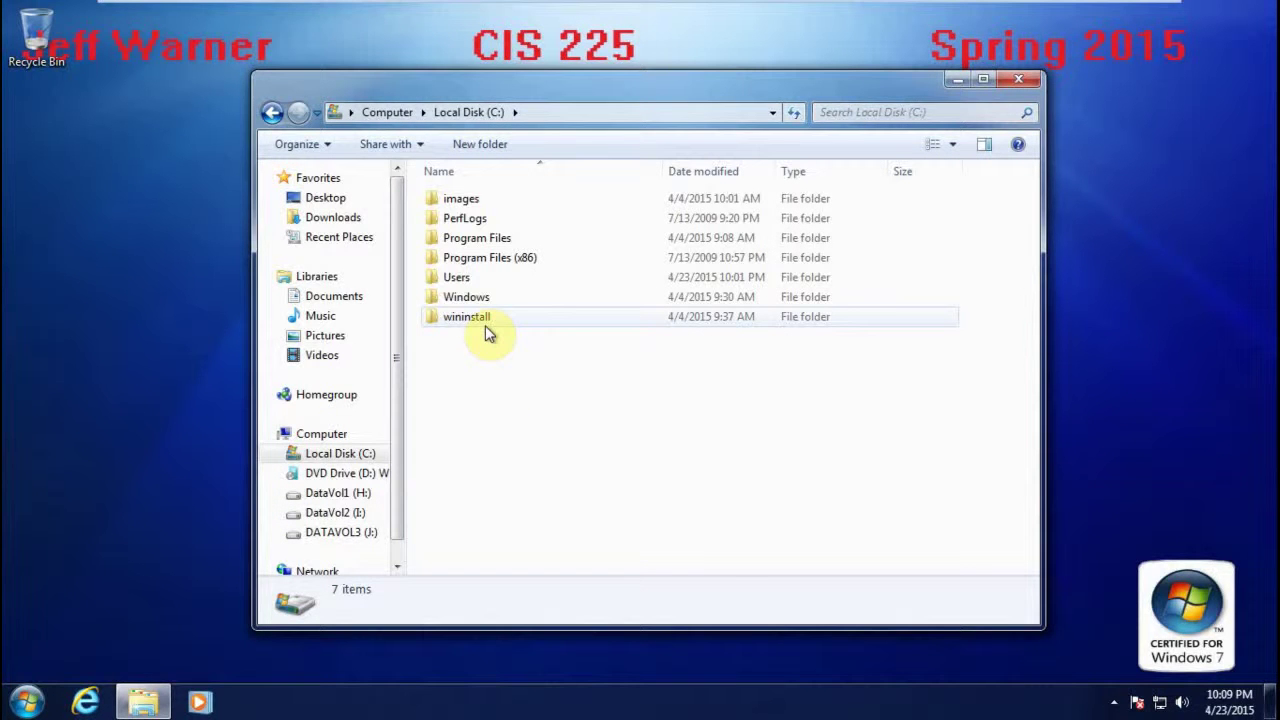
double_click(470, 277)
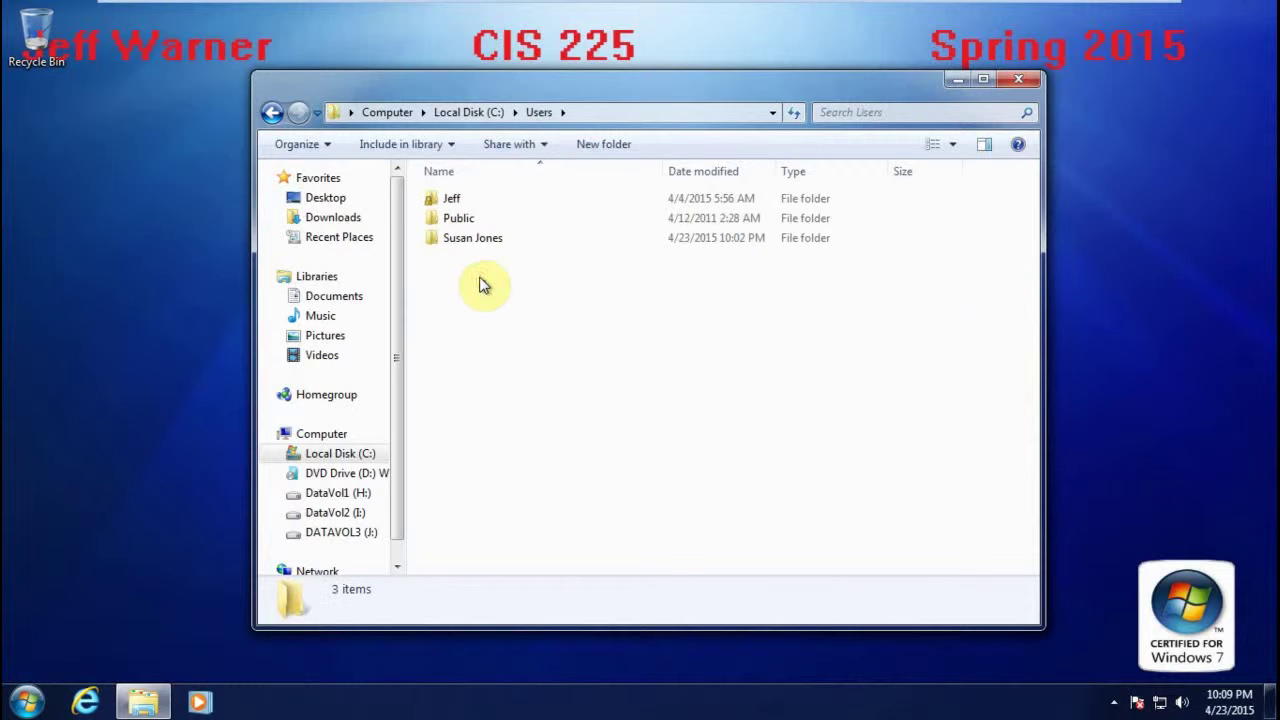
double_click(479, 222)
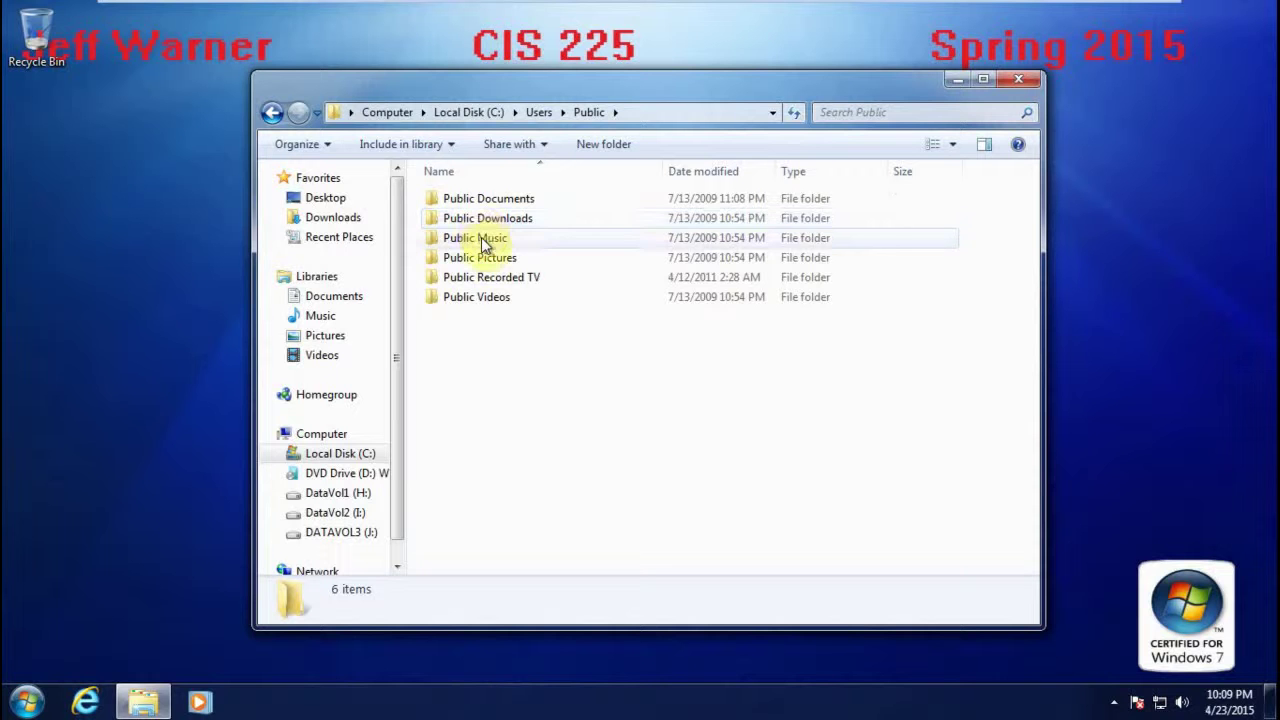
left_click(486, 226)
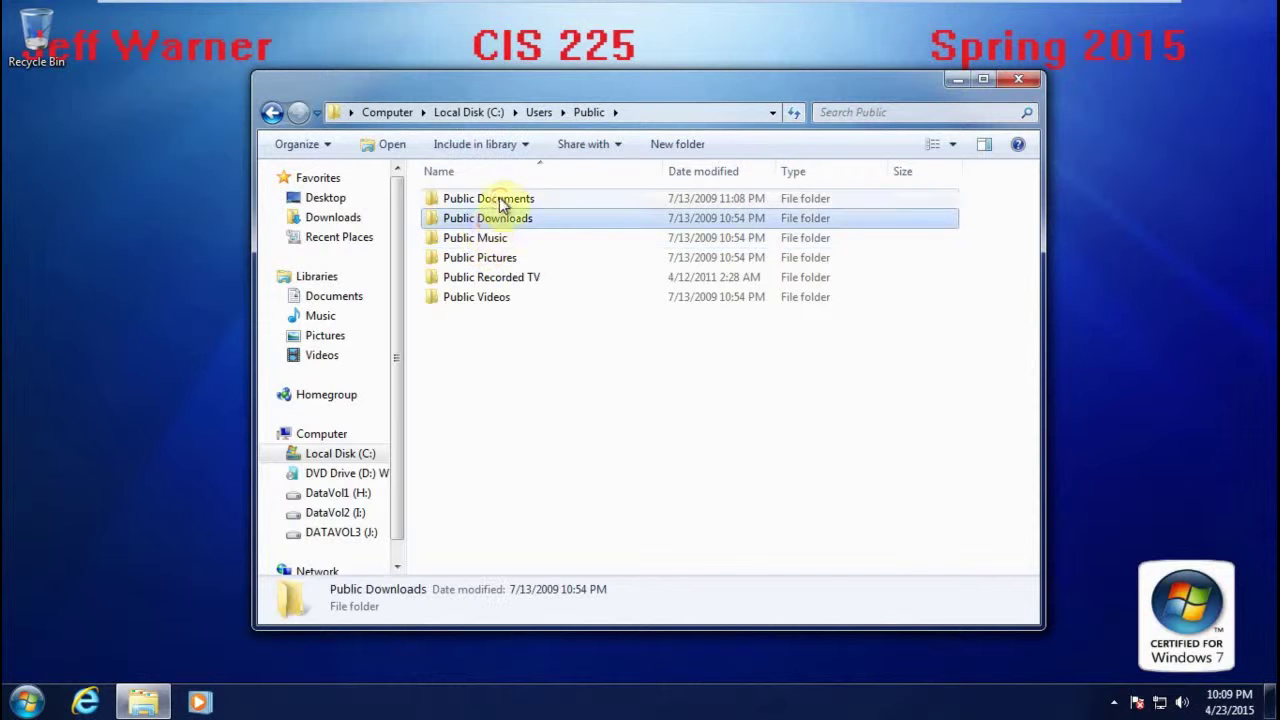
double_click(500, 200)
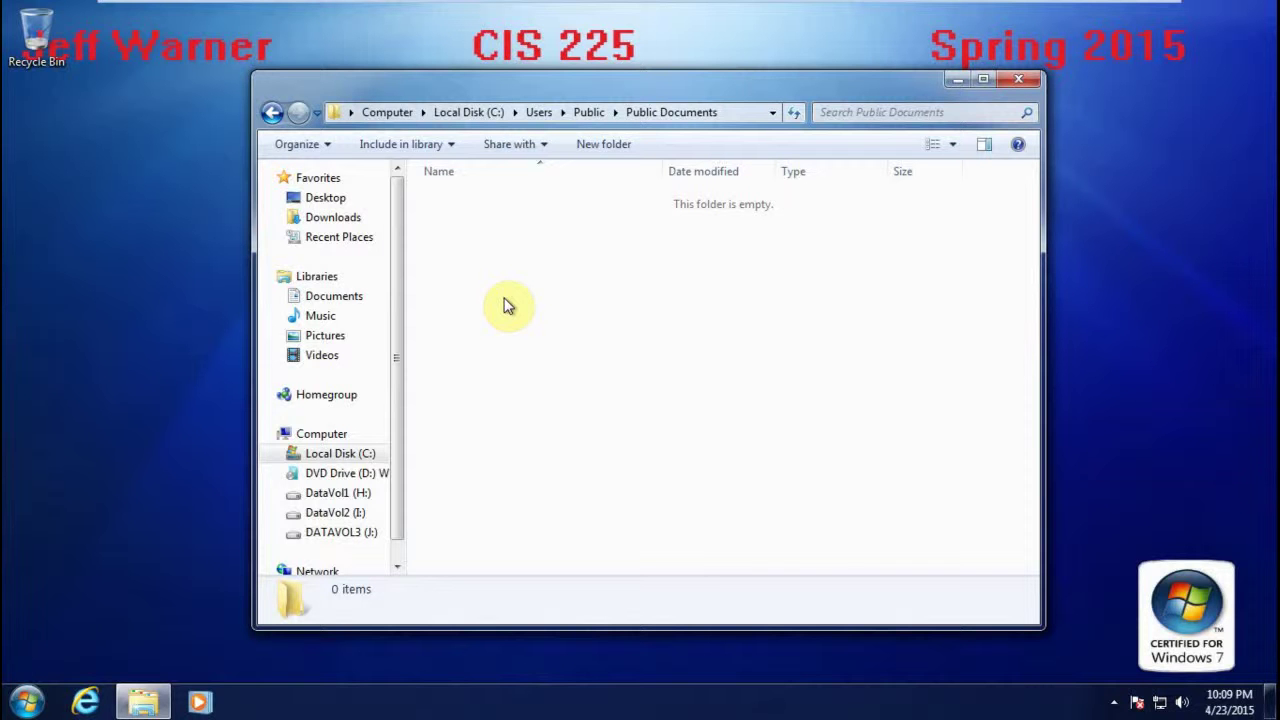
Start a new shortcut in the Public Documents folder with C:\Windows\notepad.exe as its target.
right_click(643, 328)
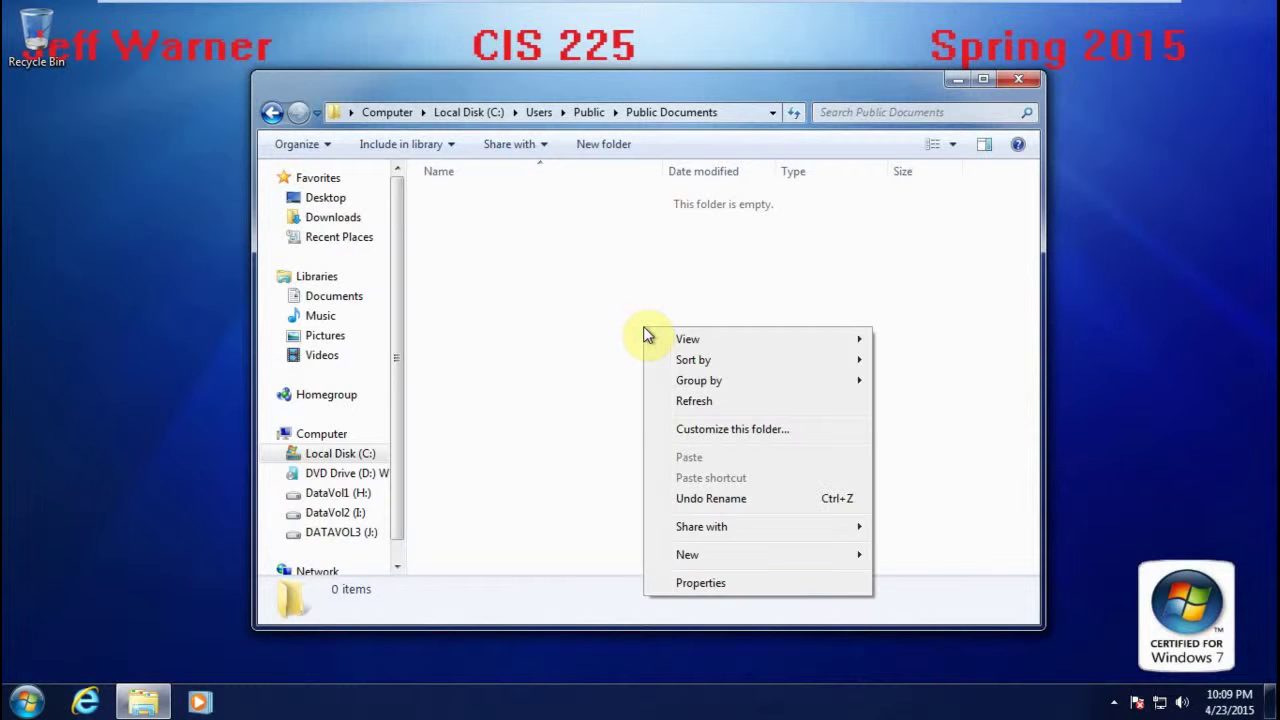
mouse_move(784, 555)
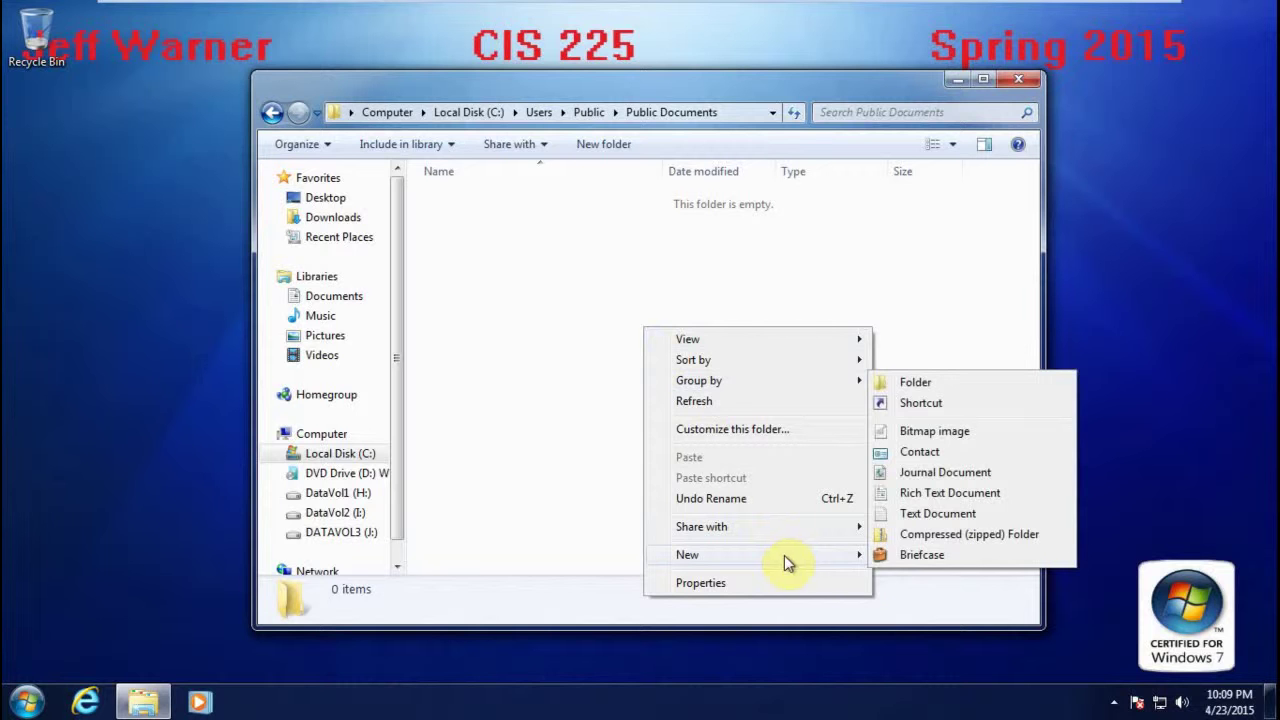
left_click(940, 402)
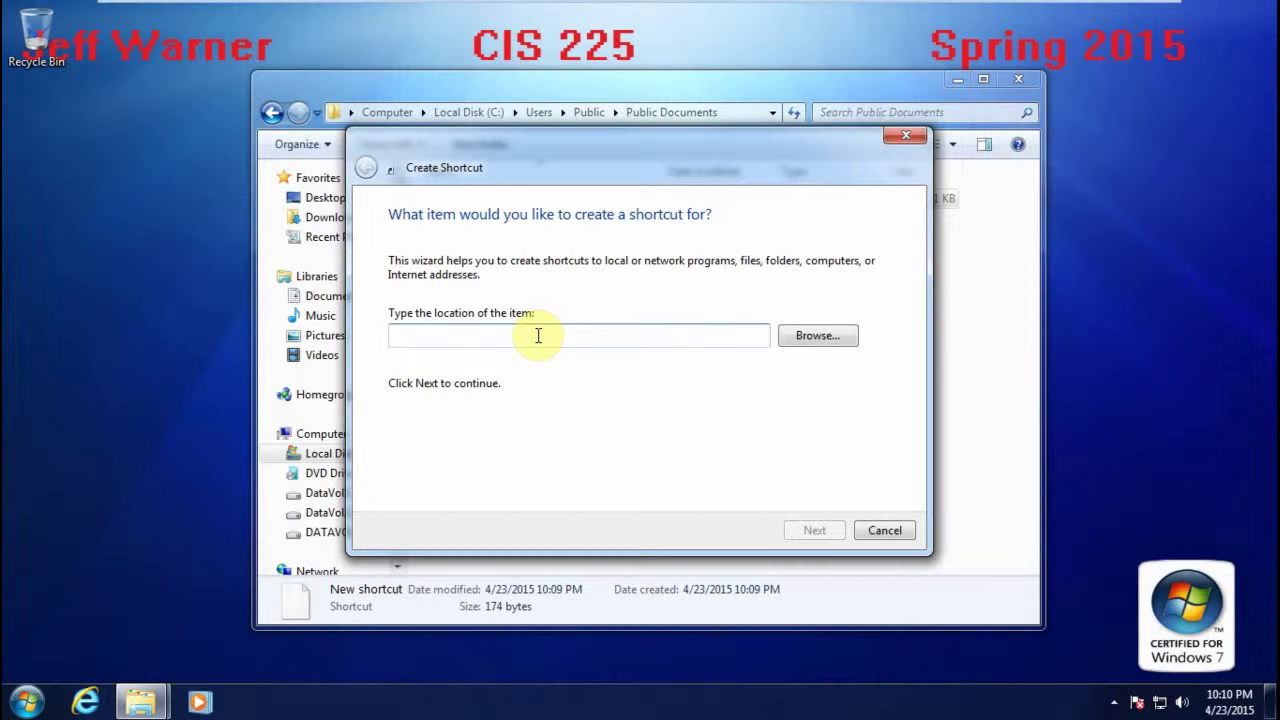
type("C")
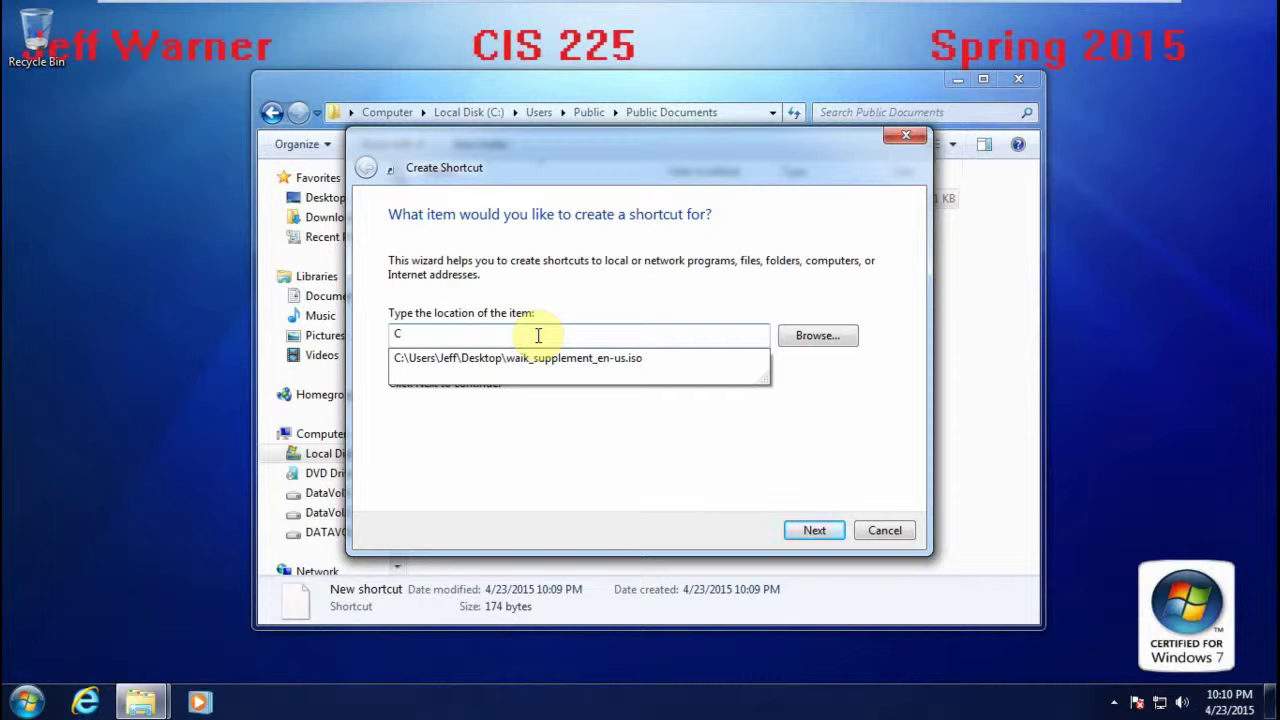
type(":\\")
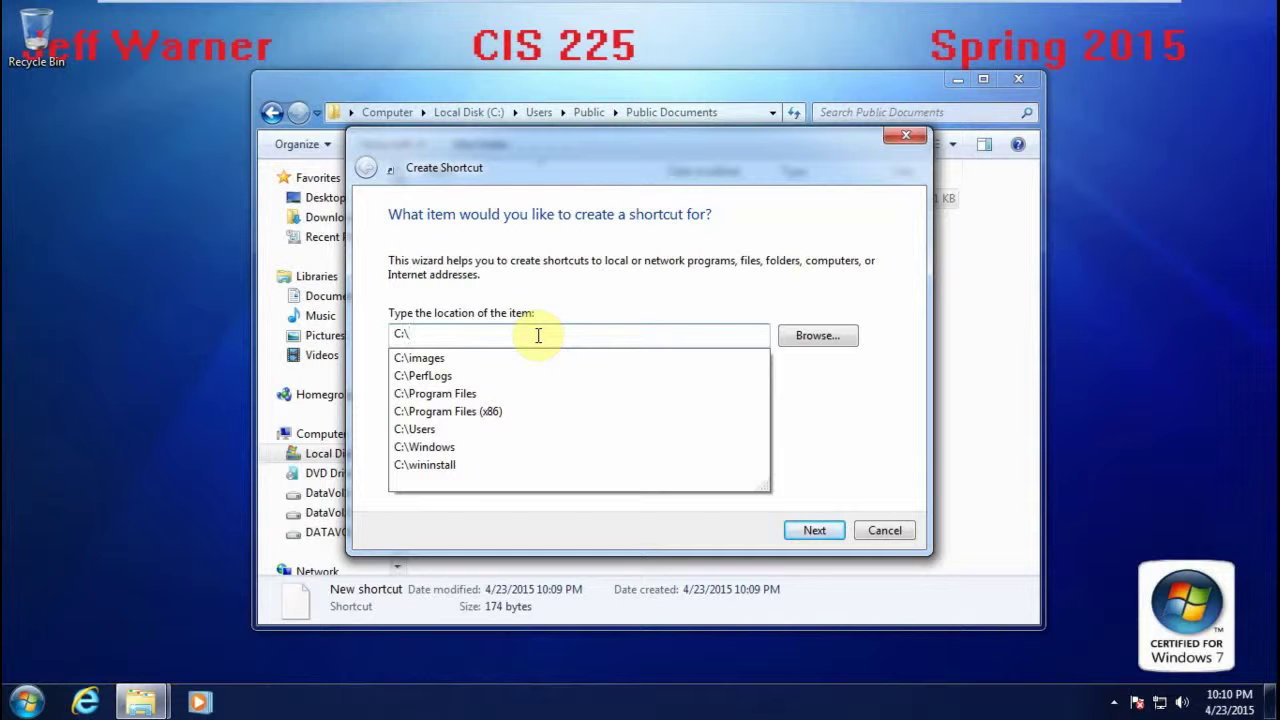
type("W")
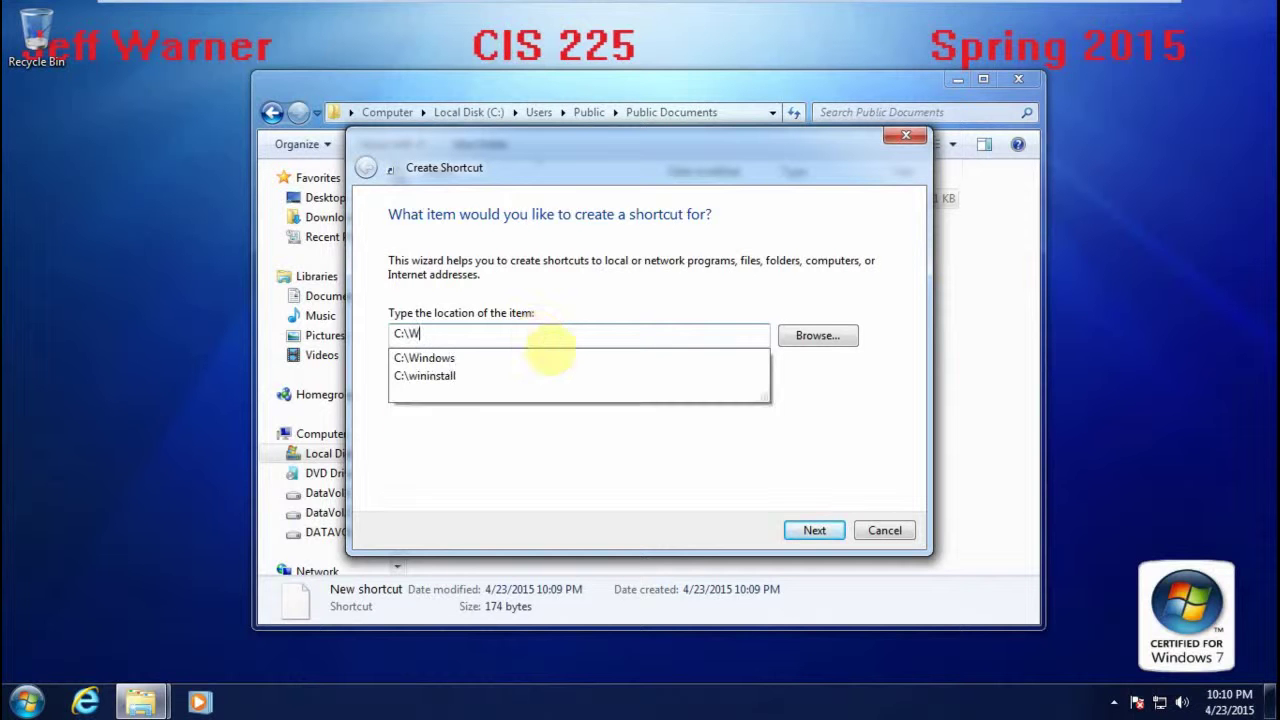
type("indows")
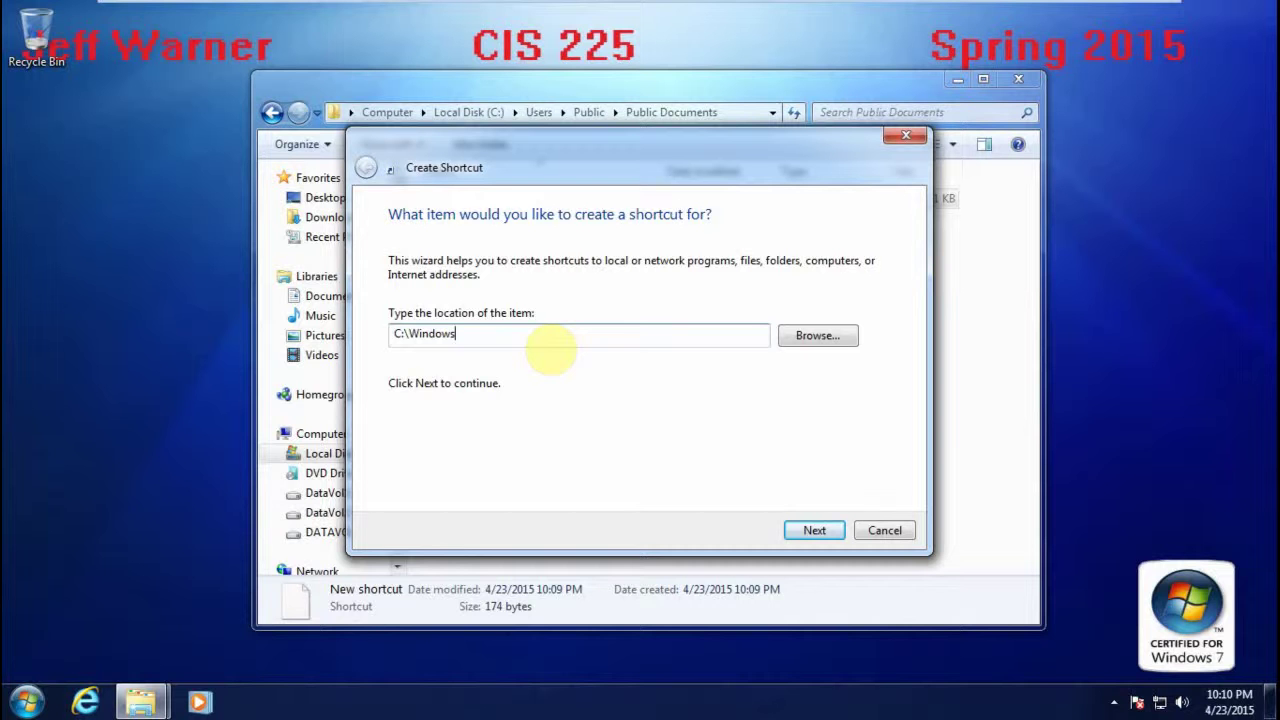
type("\\n")
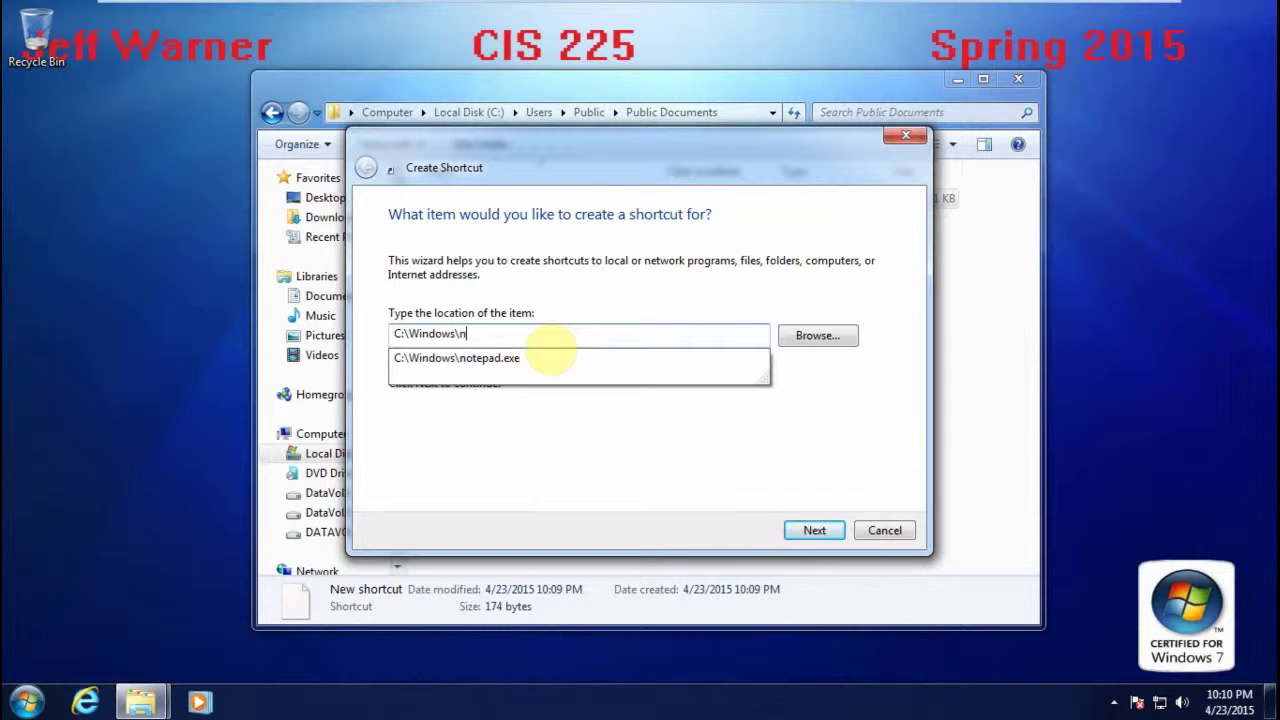
left_click(477, 360)
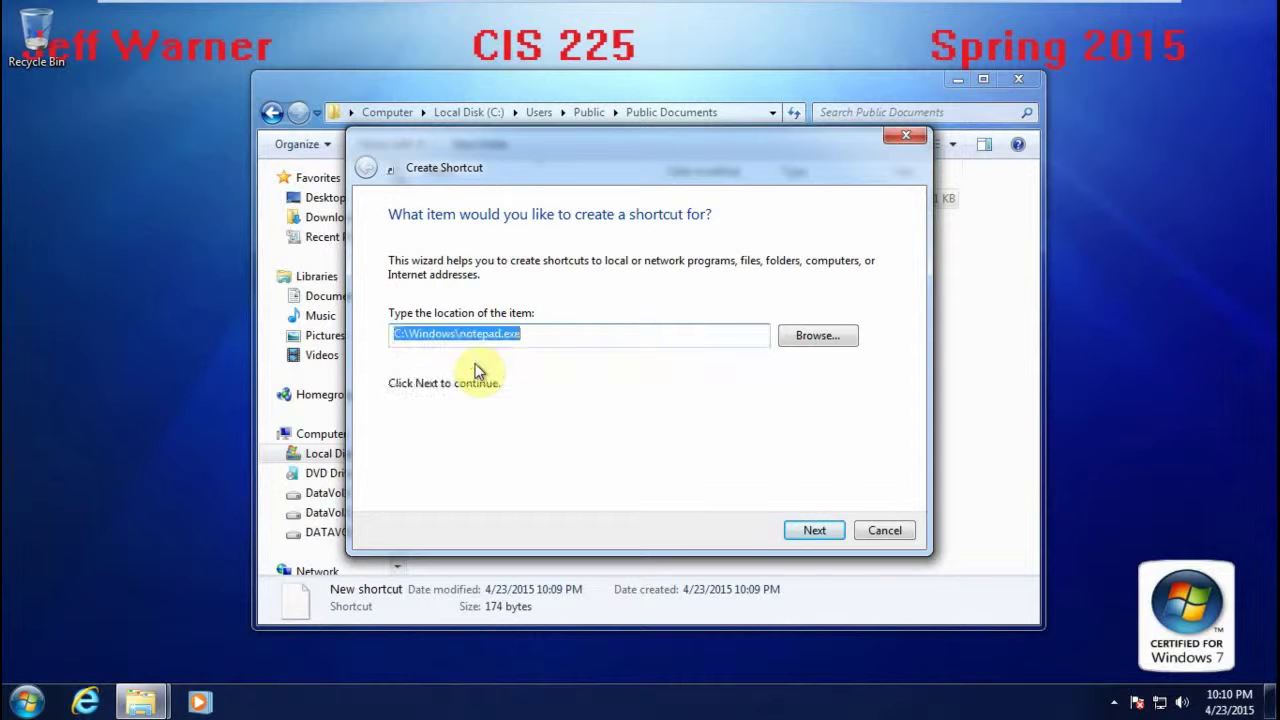
left_click(815, 530)
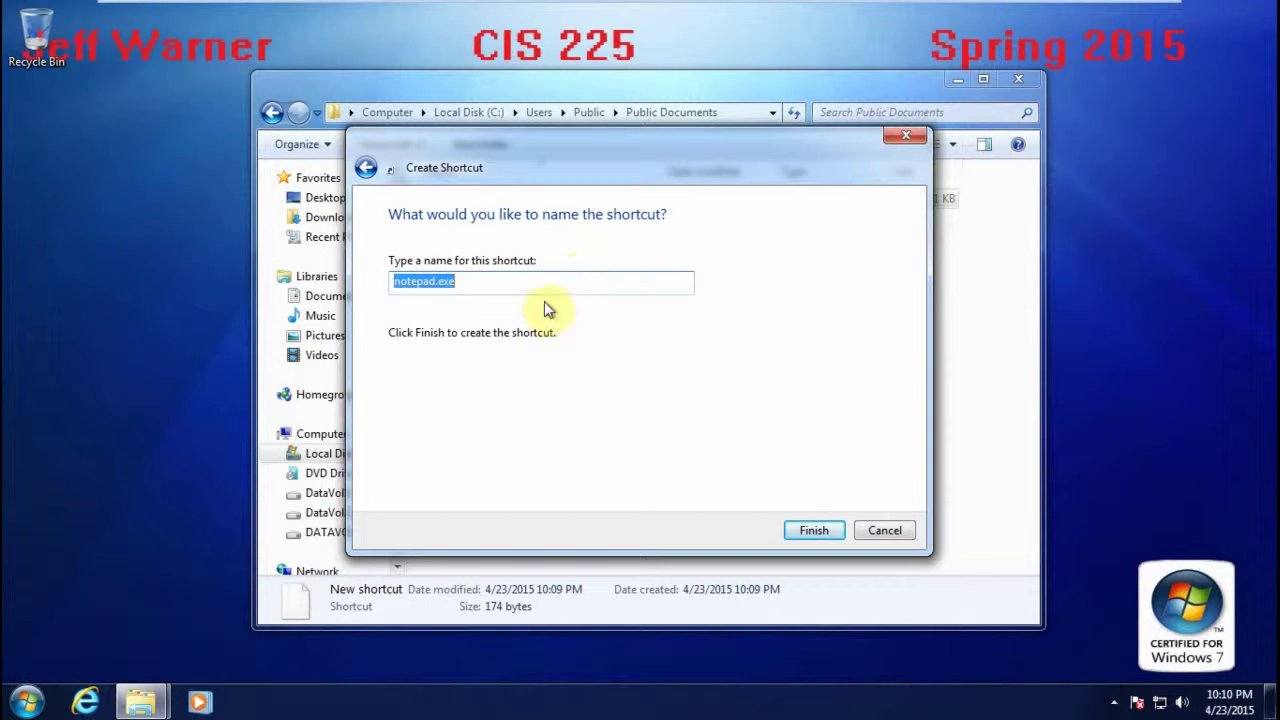
Name the new shortcut Notepad and finish creating it.
type("Note")
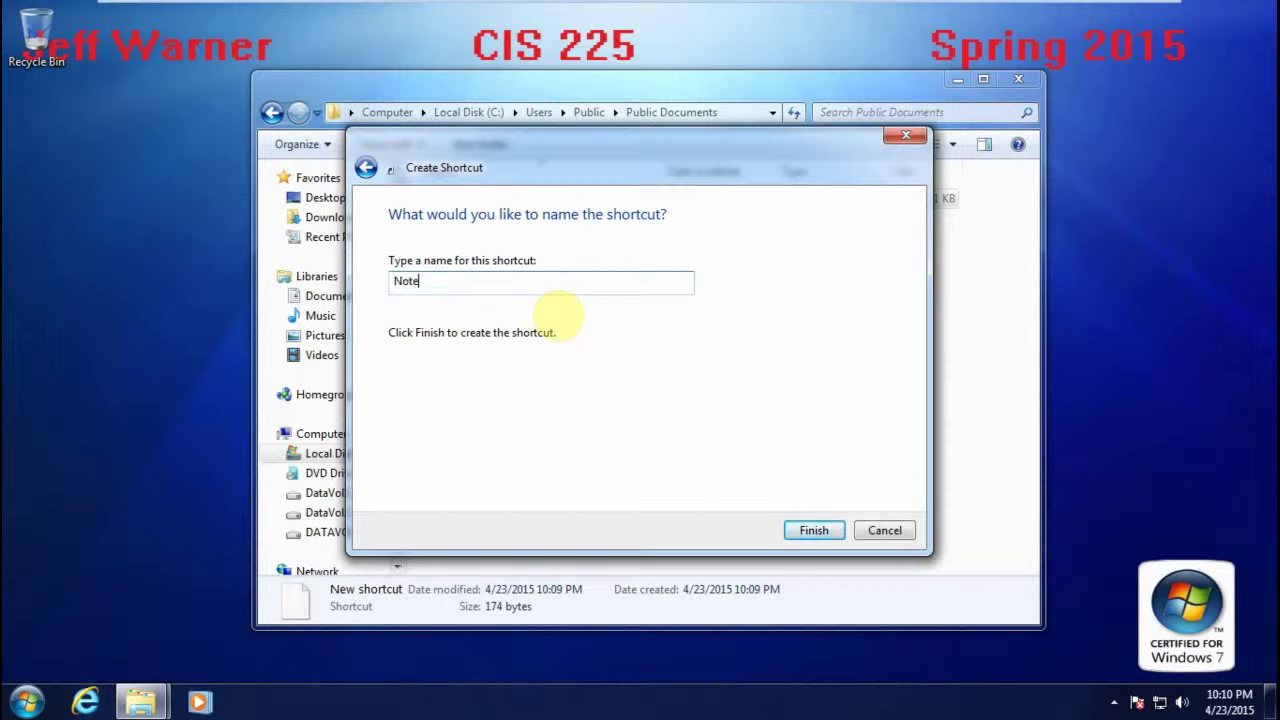
type("pad")
left_click(790, 532)
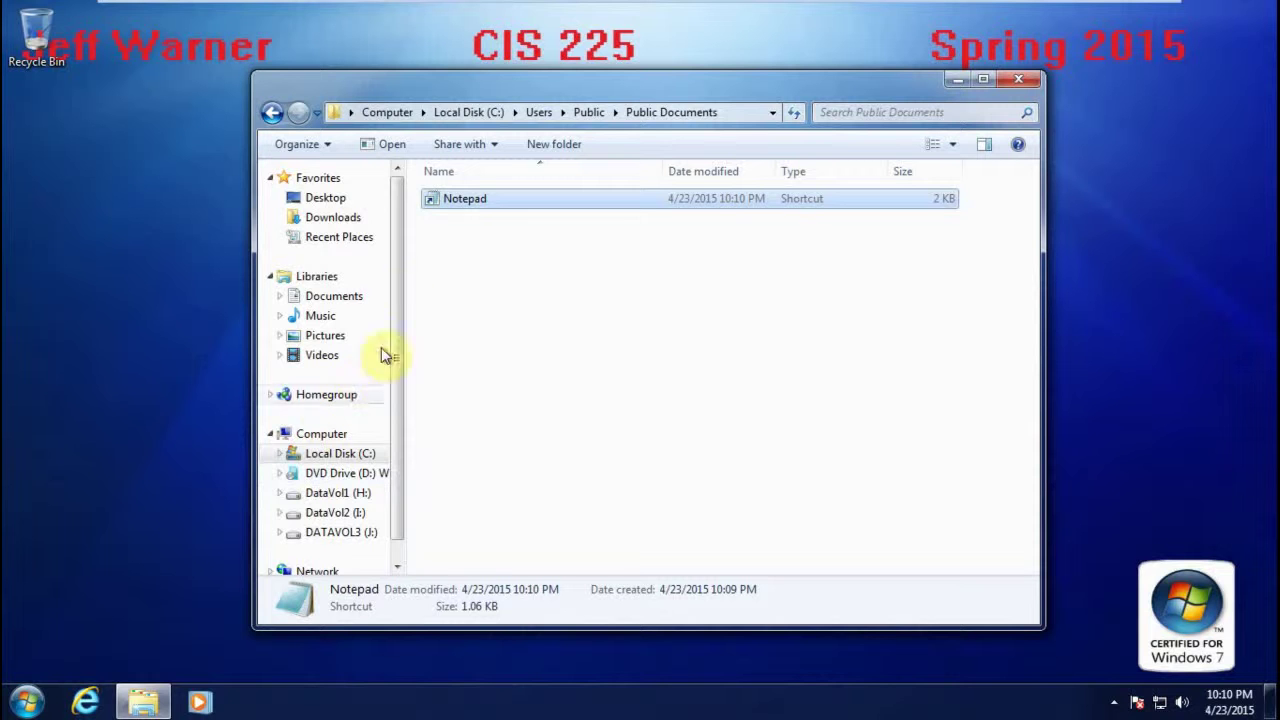
Cut the Notepad shortcut from Public Documents and open the hidden folder C:\users\Public\Desktop by its path.
right_click(465, 196)
left_click(545, 372)
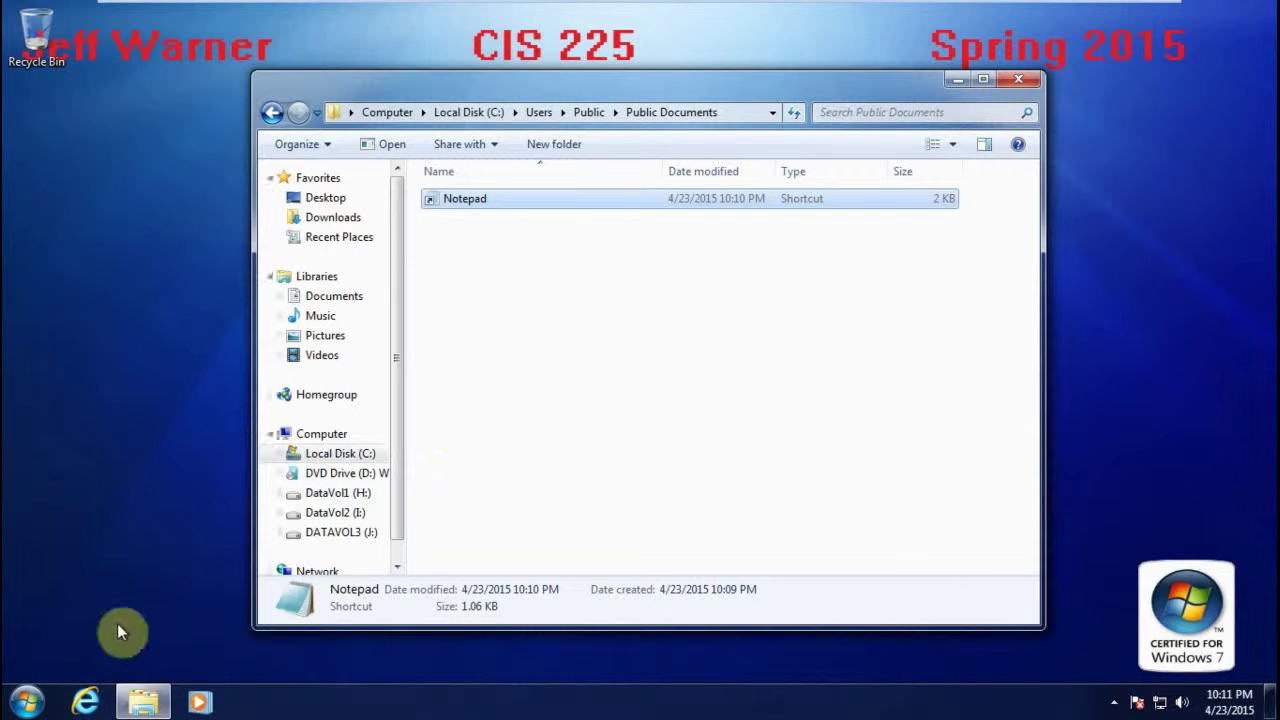
left_click(10, 706)
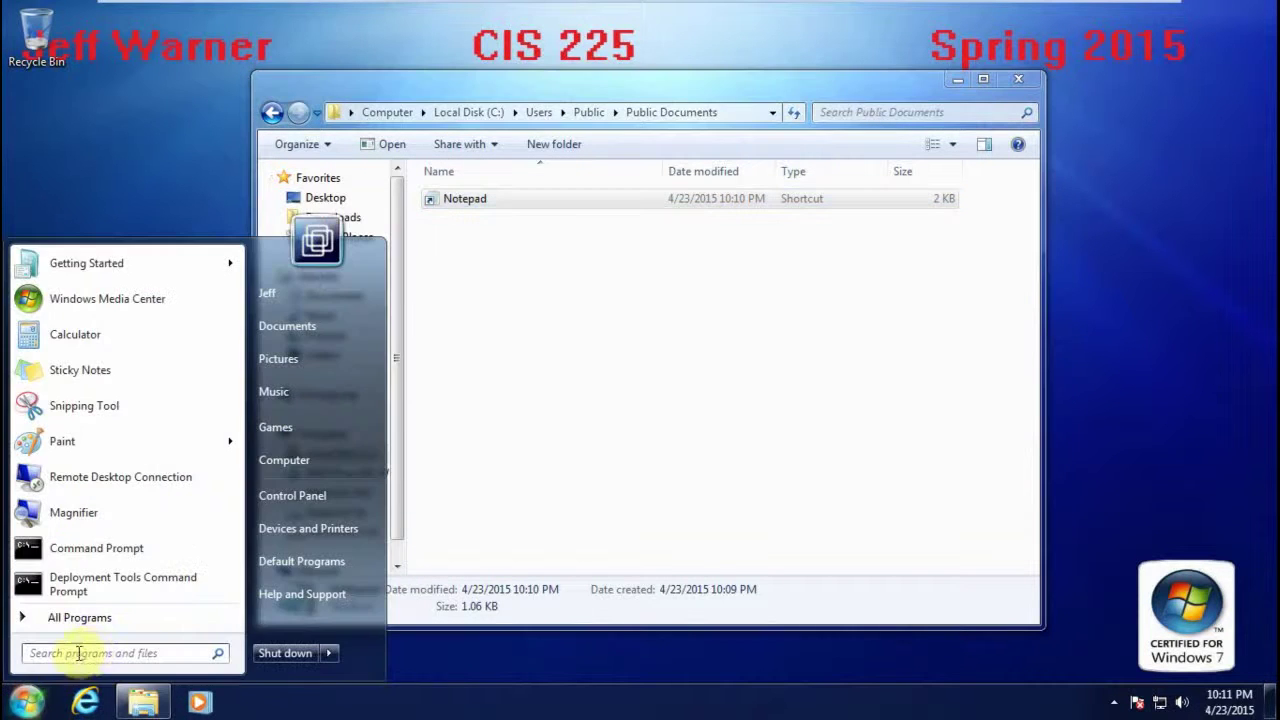
left_click(100, 653)
type("C")
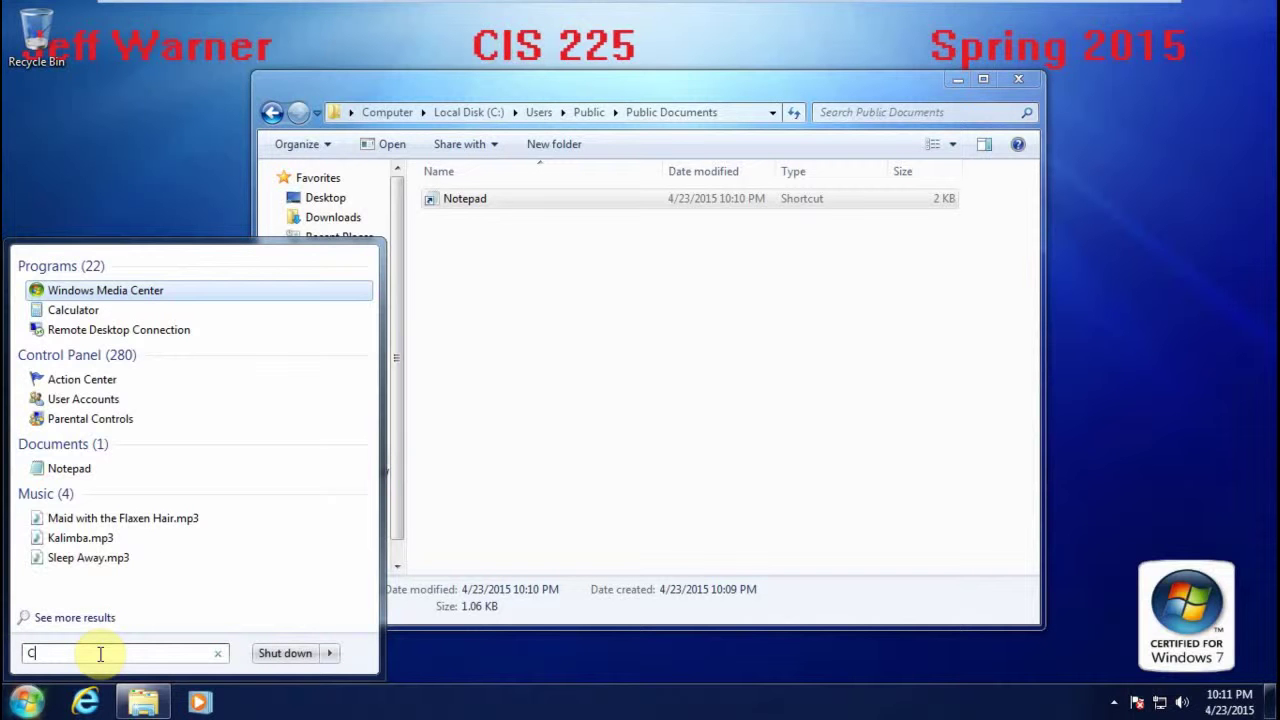
type(":\\")
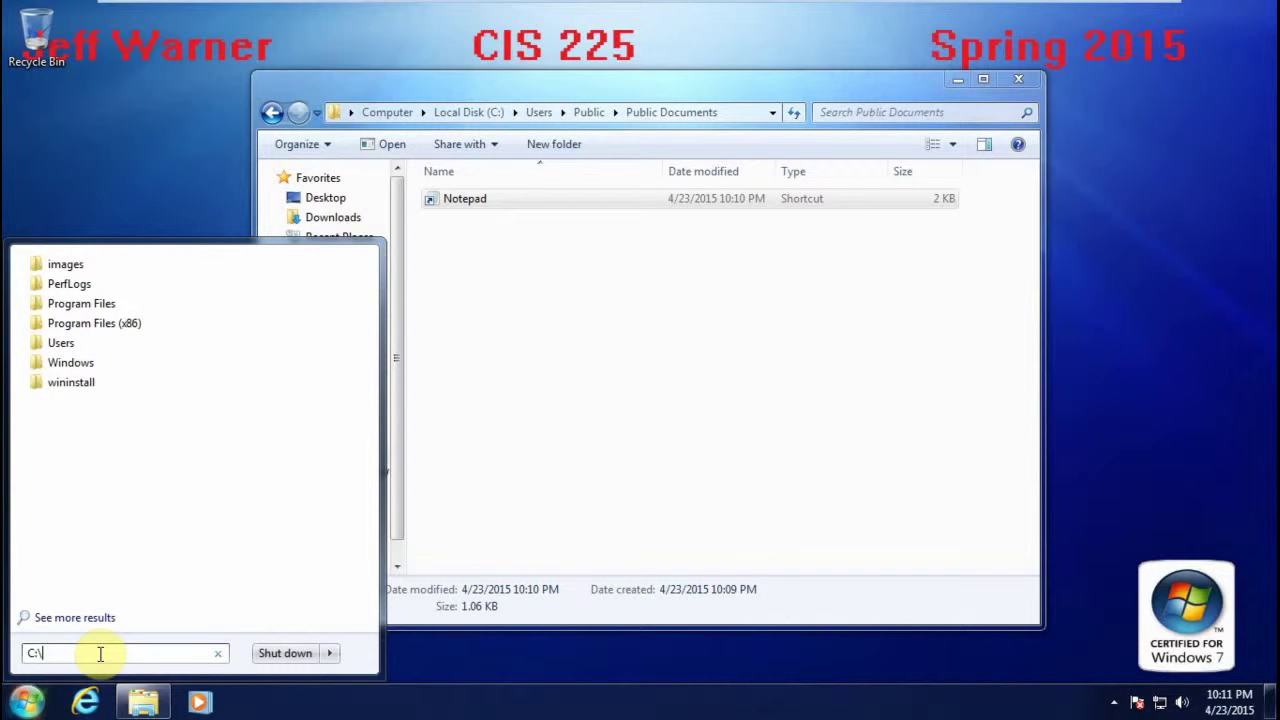
type("users")
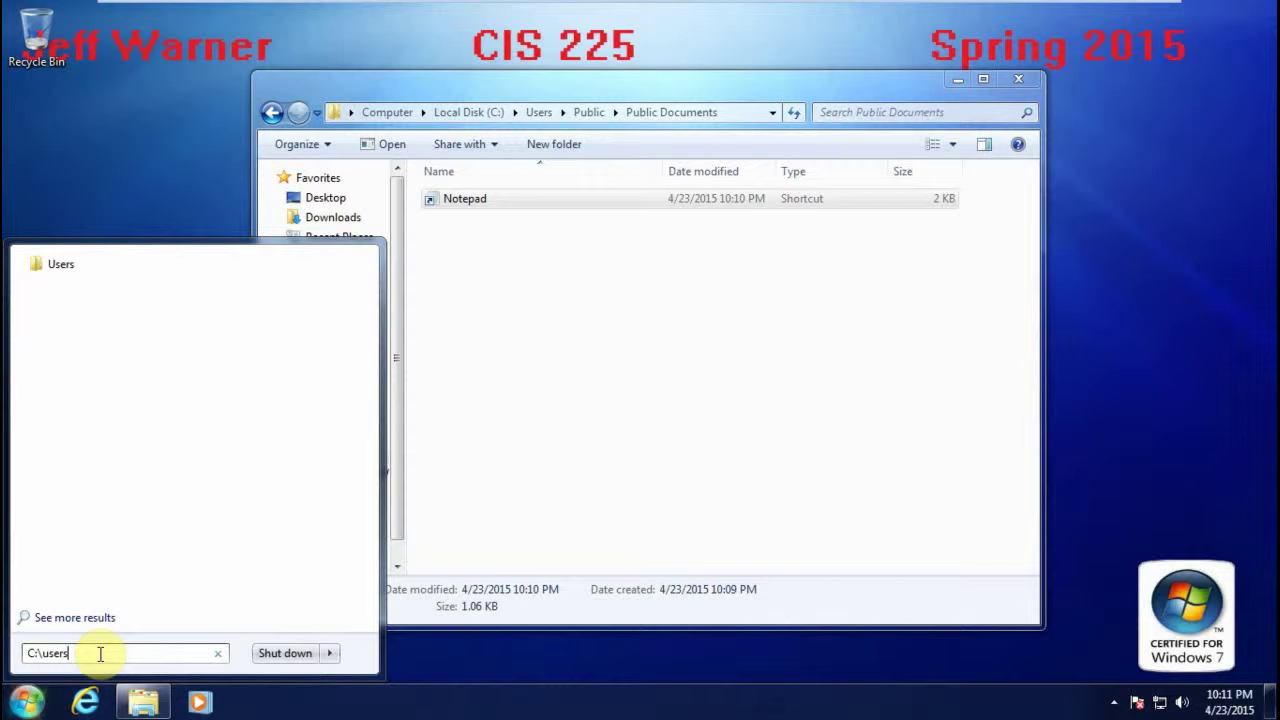
type("\\Public\\D")
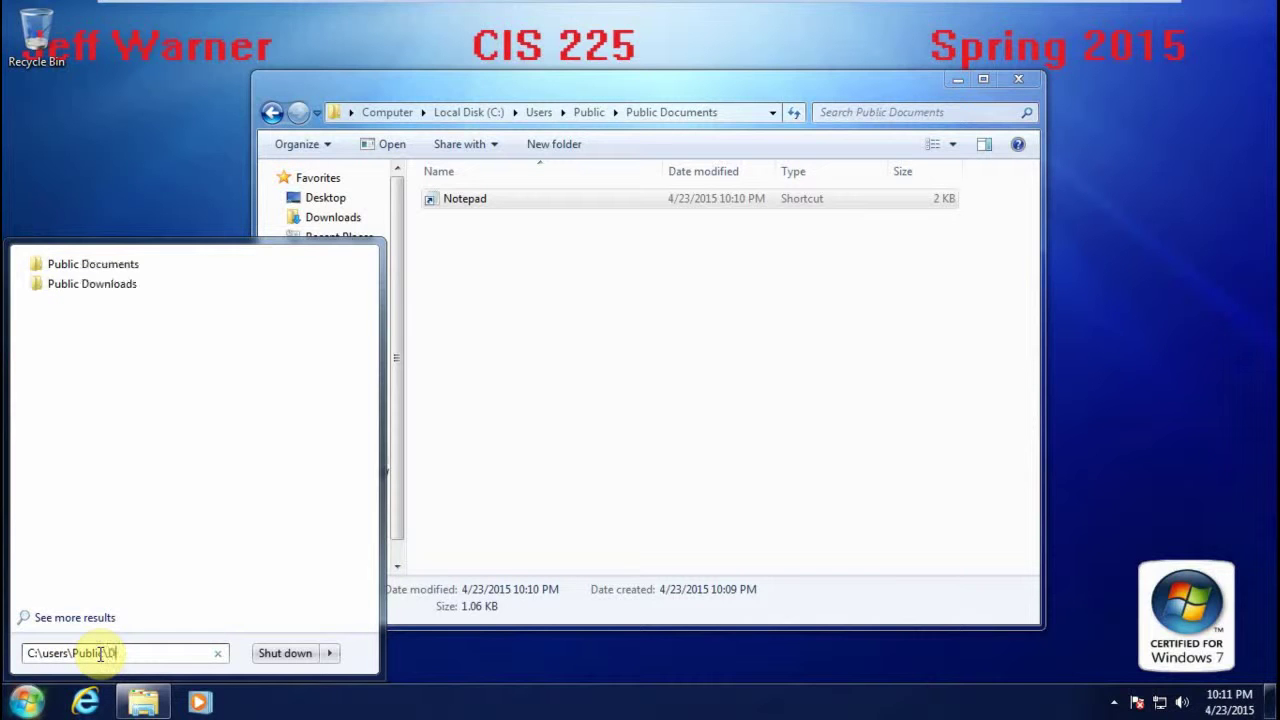
type("esktop")
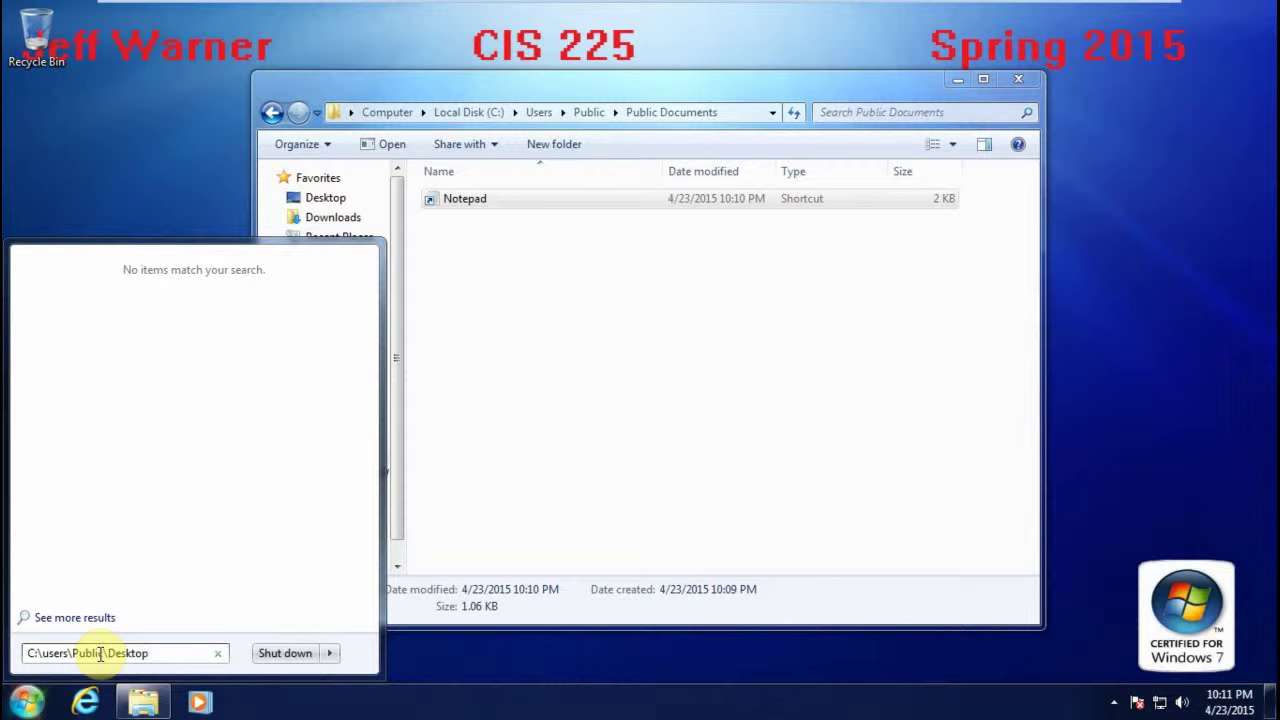
key("Return")
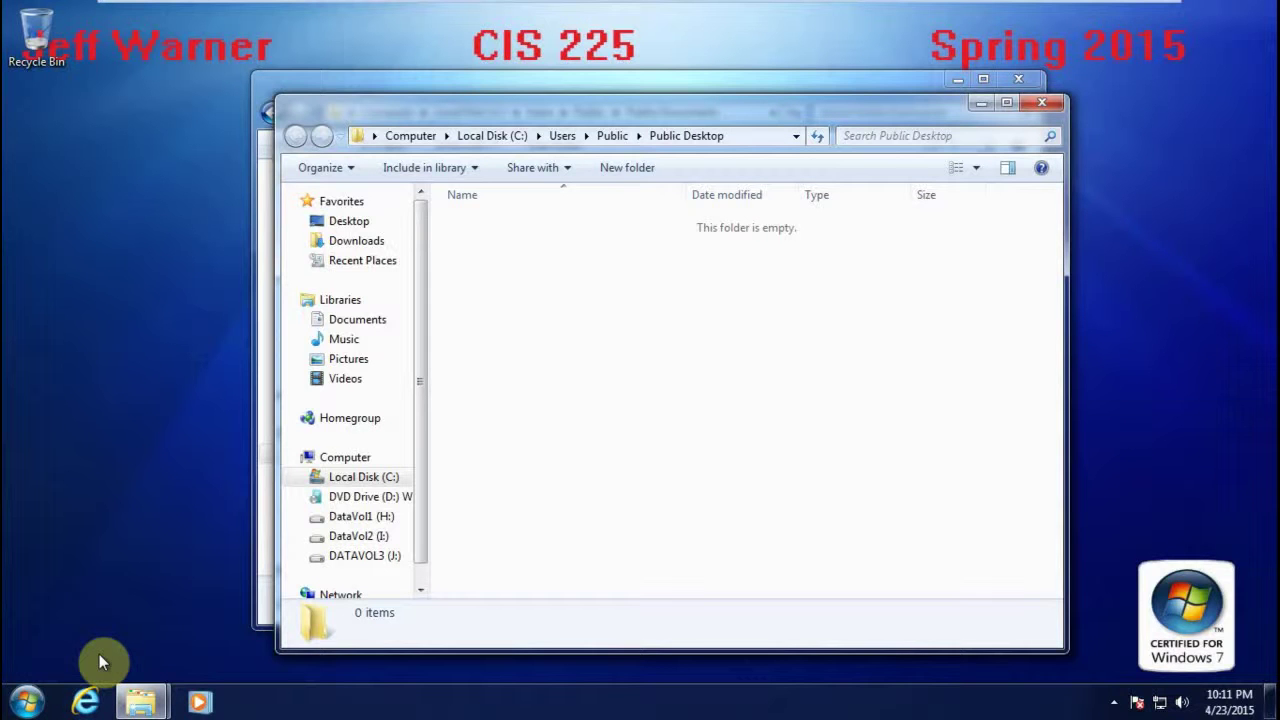
Paste the cut Notepad shortcut into the Public Desktop folder, granting administrator permission for the move.
right_click(585, 383)
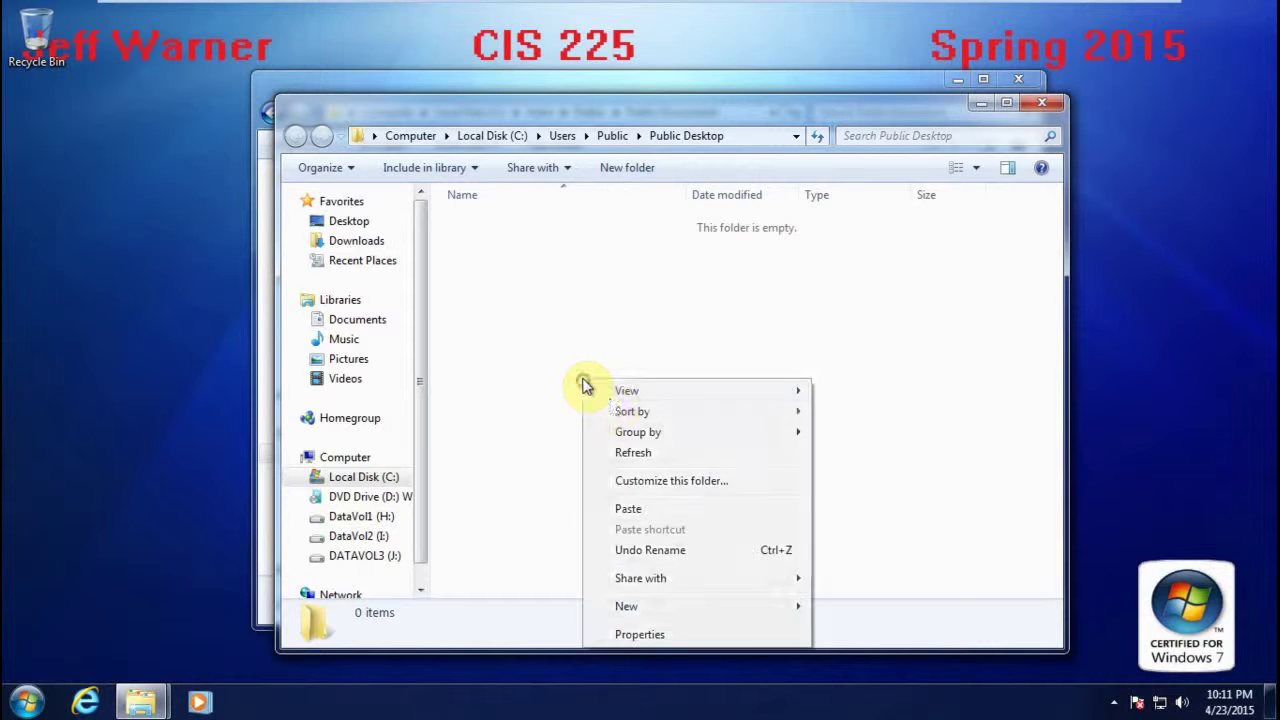
left_click(646, 510)
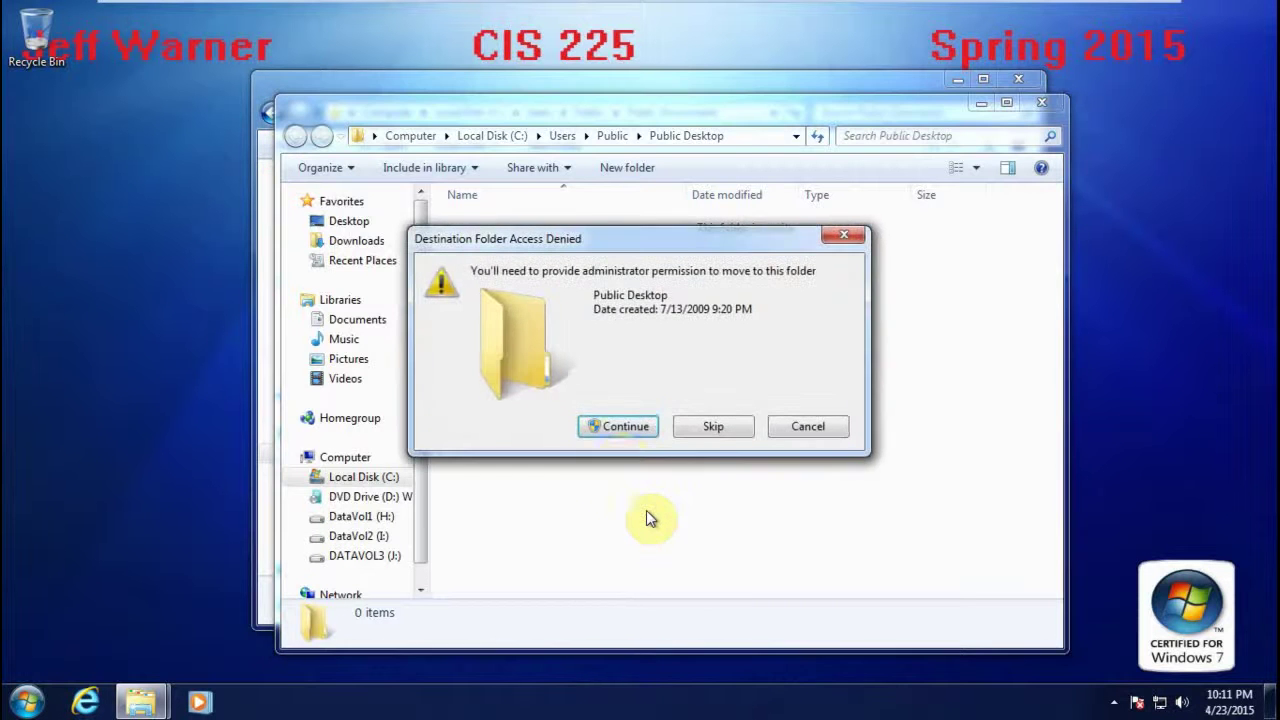
left_click(614, 430)
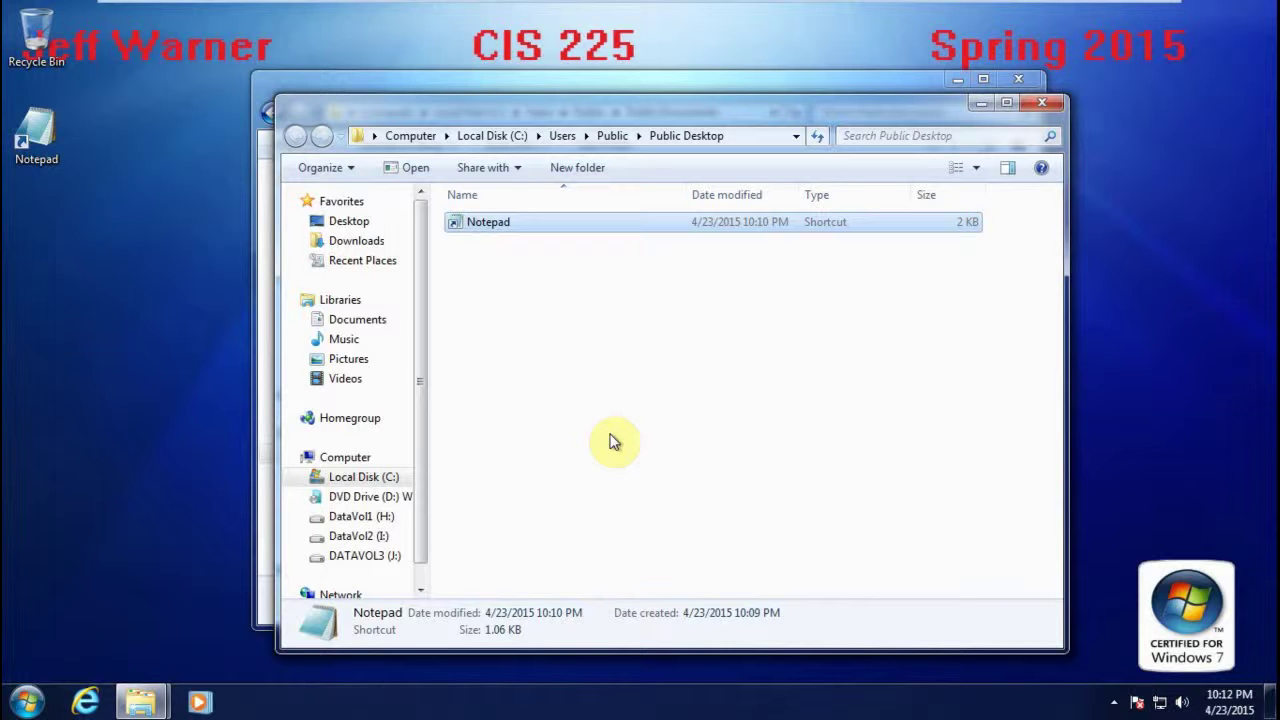
Test the Notepad shortcut on the desktop by launching it, and close the empty Notepad window.
double_click(30, 157)
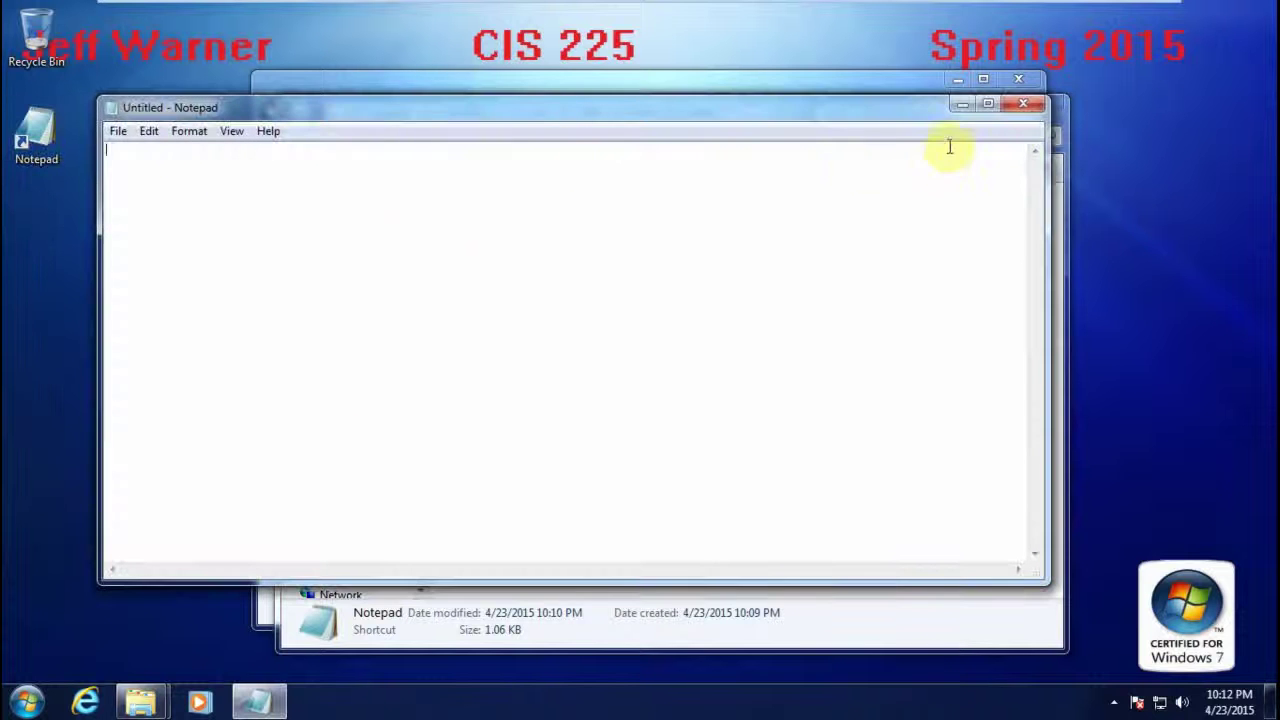
left_click(1023, 104)
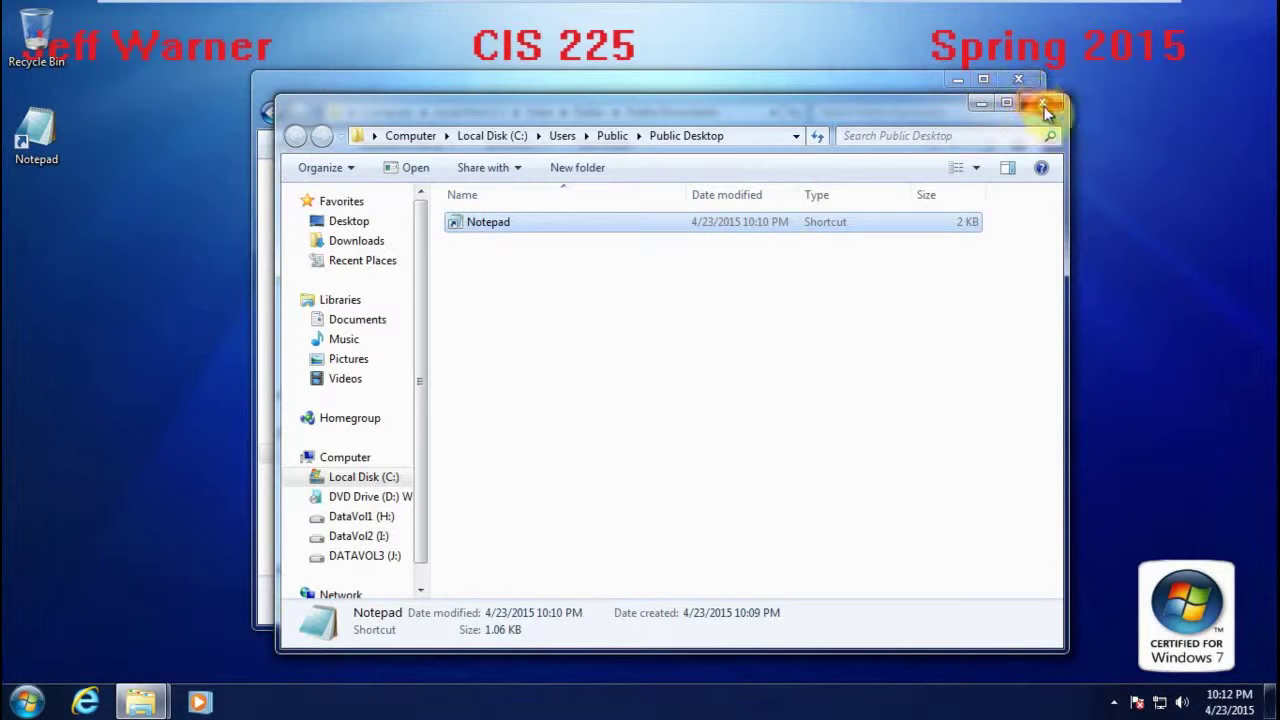
Close both folder windows and return the virtual machine from full screen to windowed view.
left_click(1042, 104)
left_click(1022, 80)
mouse_move(1023, 9)
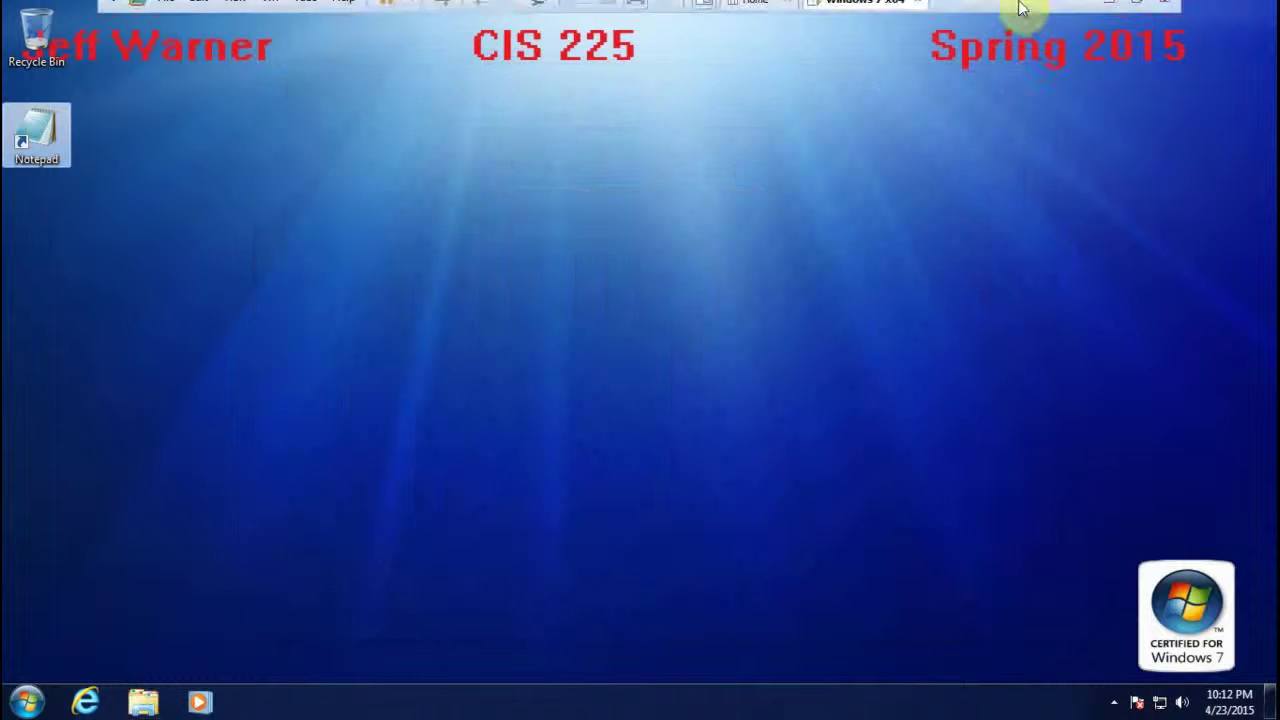
left_click(1137, 13)
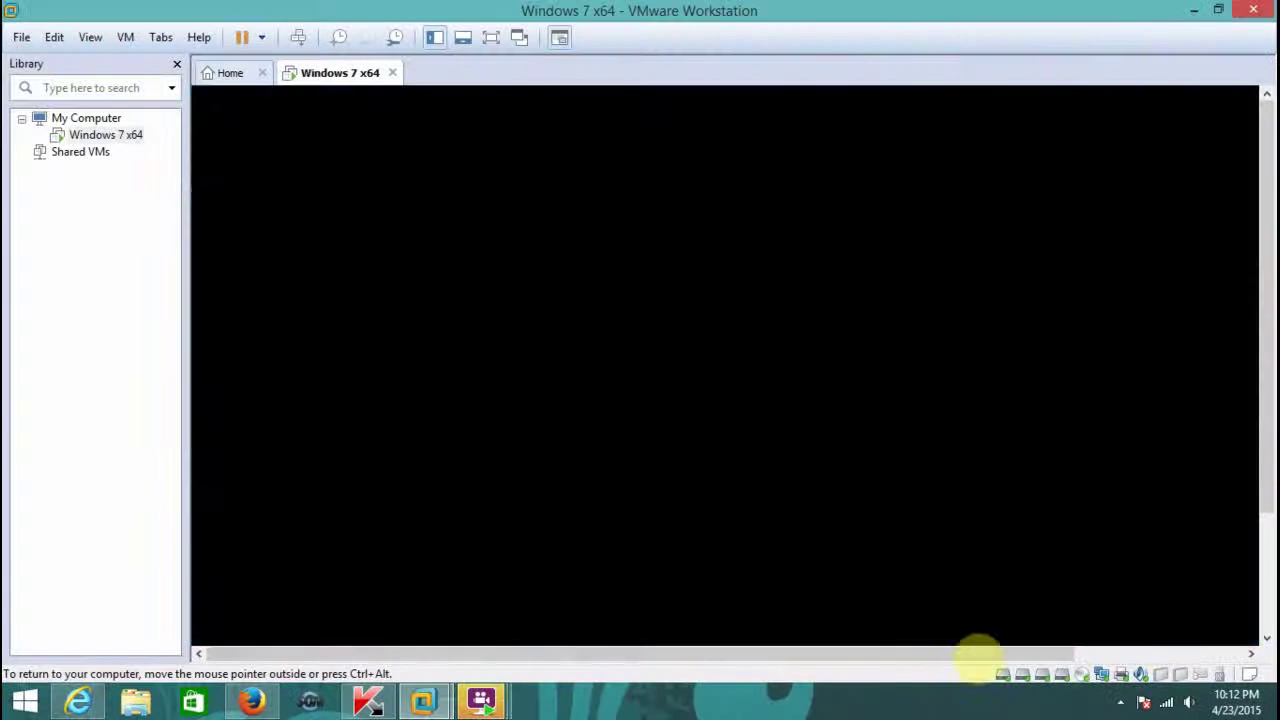
left_click(1121, 702)
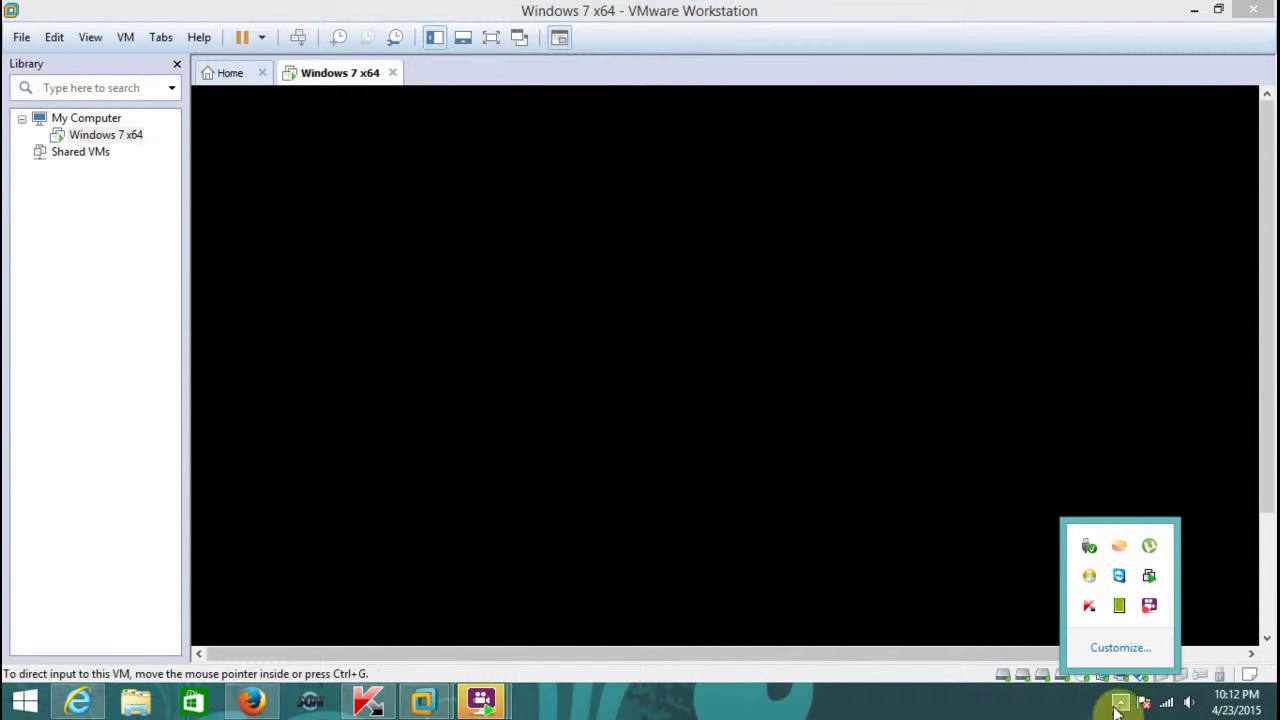
right_click(1149, 607)
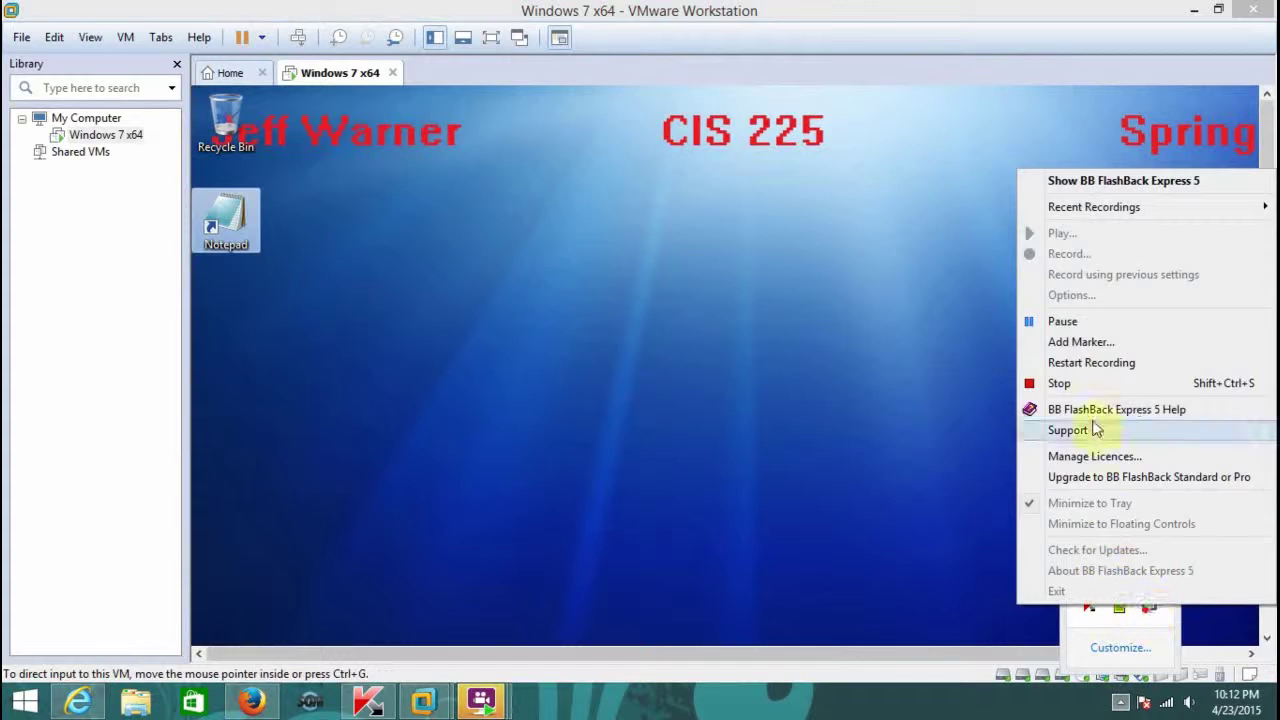